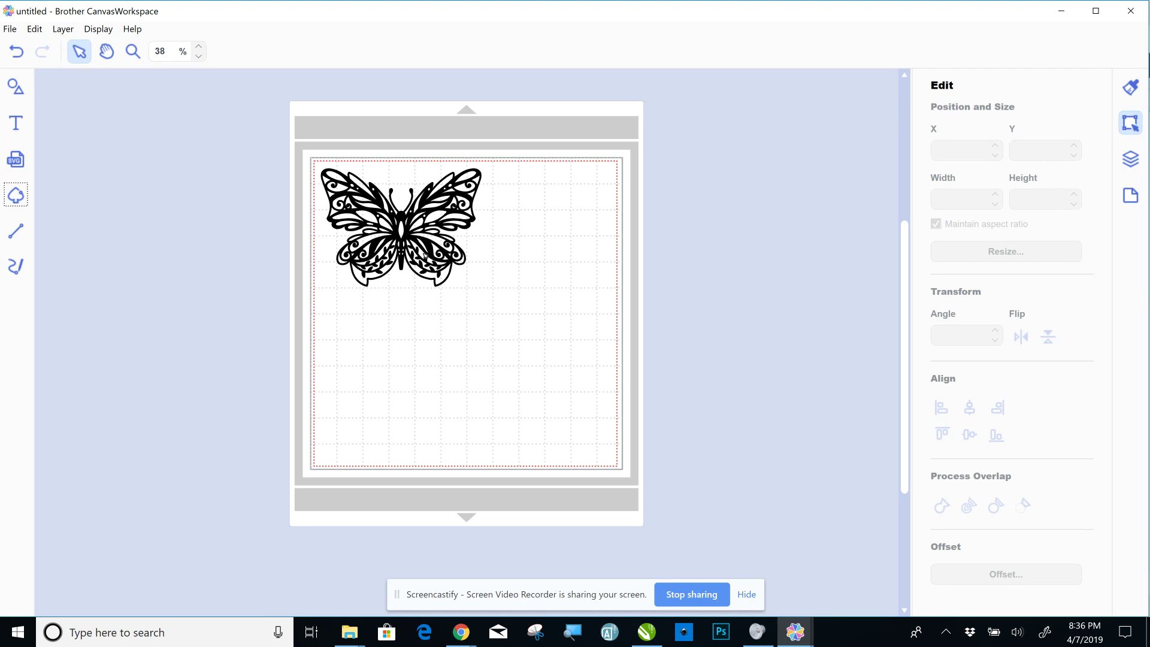
left_click(420, 230)
left_click(16, 197)
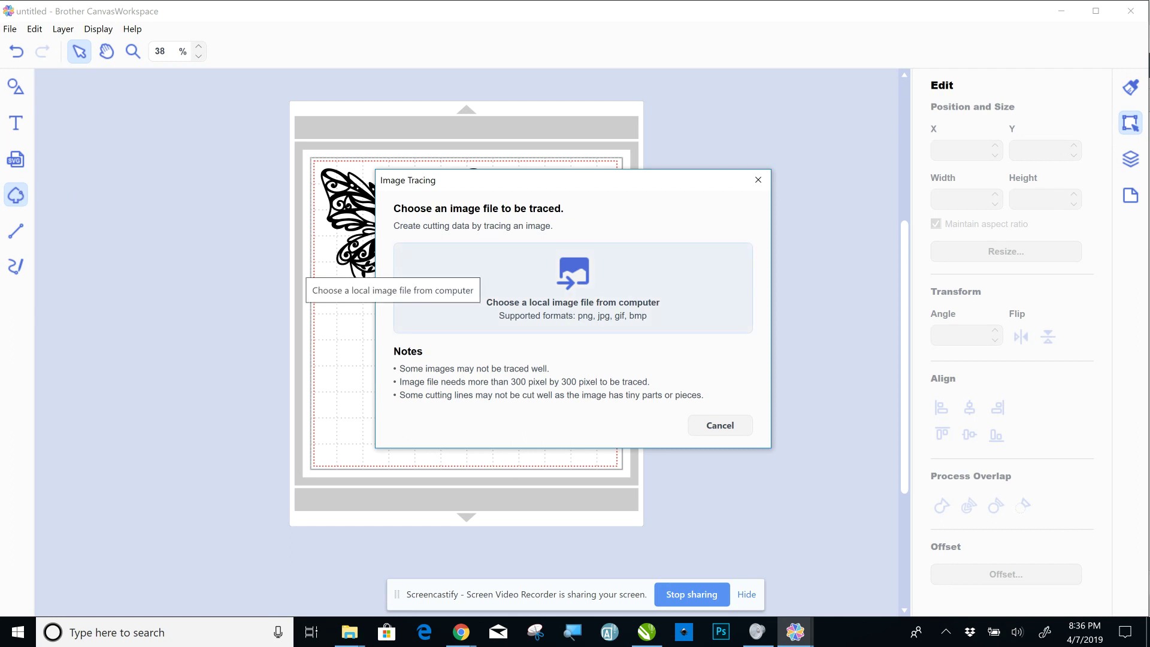
left_click(759, 180)
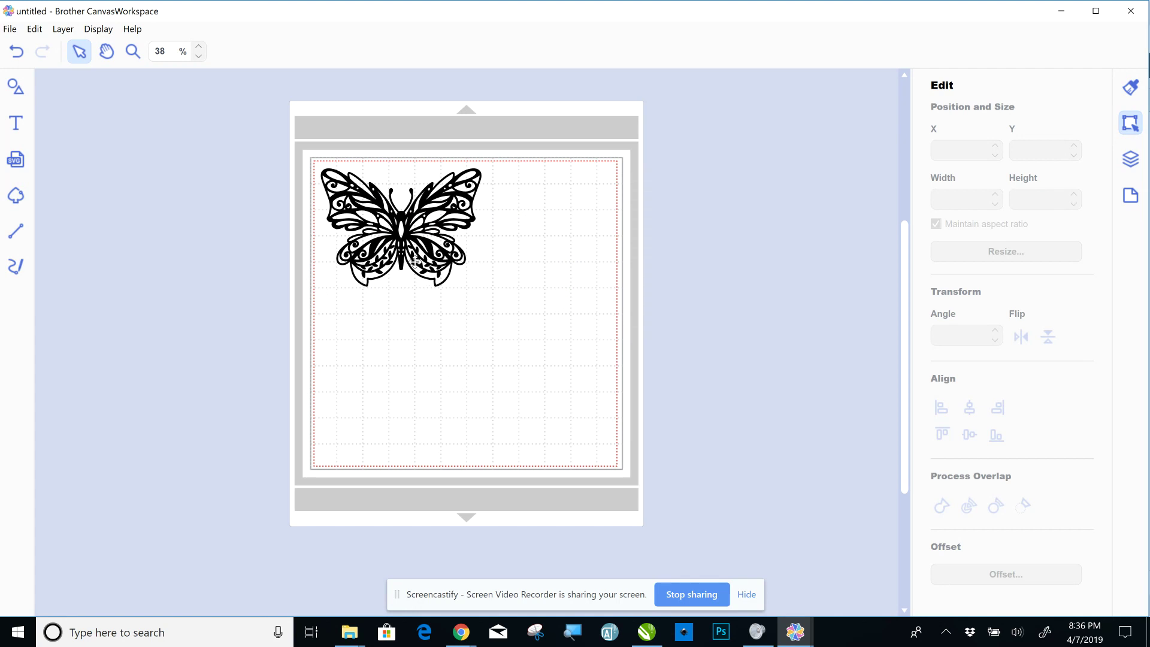
left_click(10, 29)
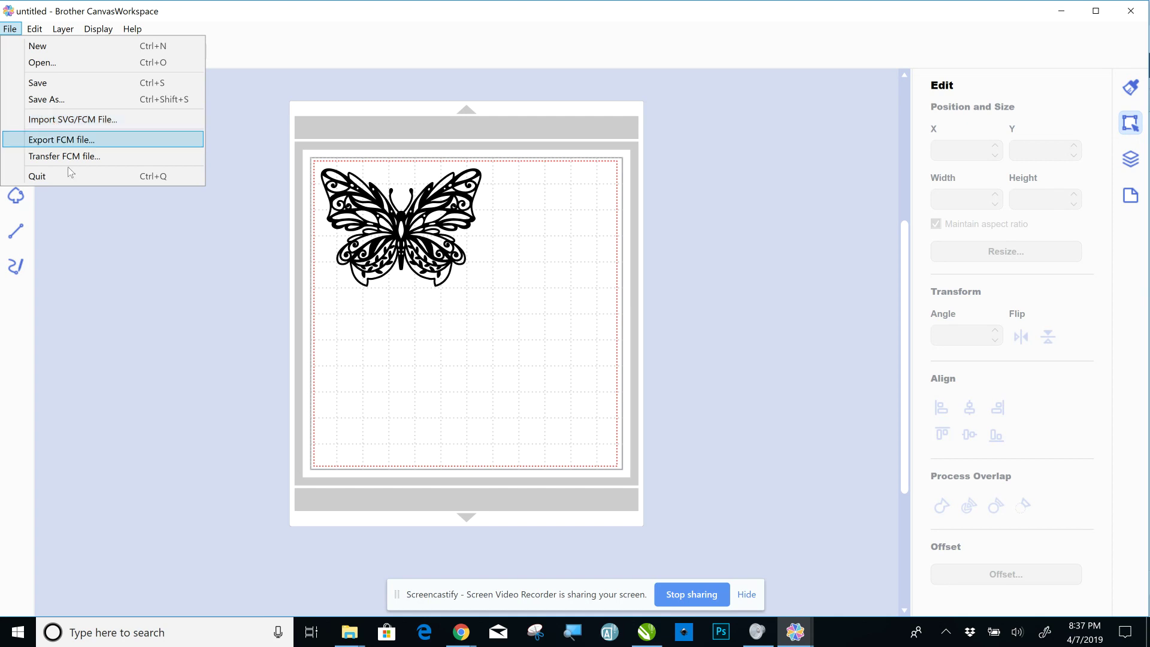
left_click(63, 140)
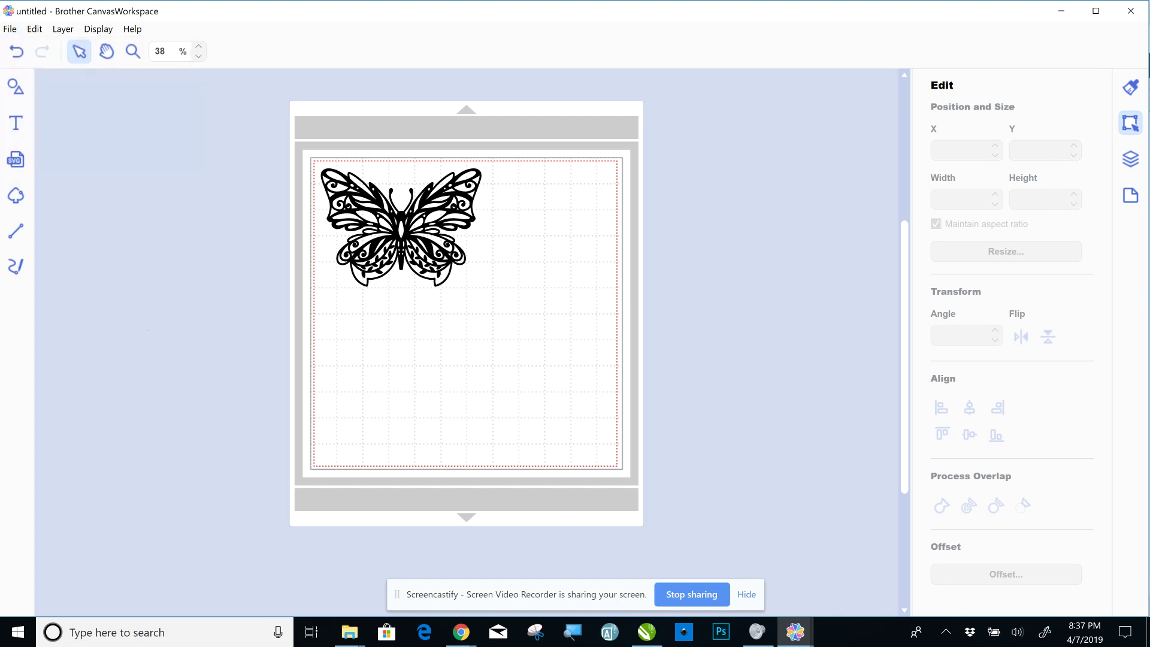
- Trace the outlines of papercut-butterfly3-01.png and move the traced outline below the black butterfly
left_click(15, 196)
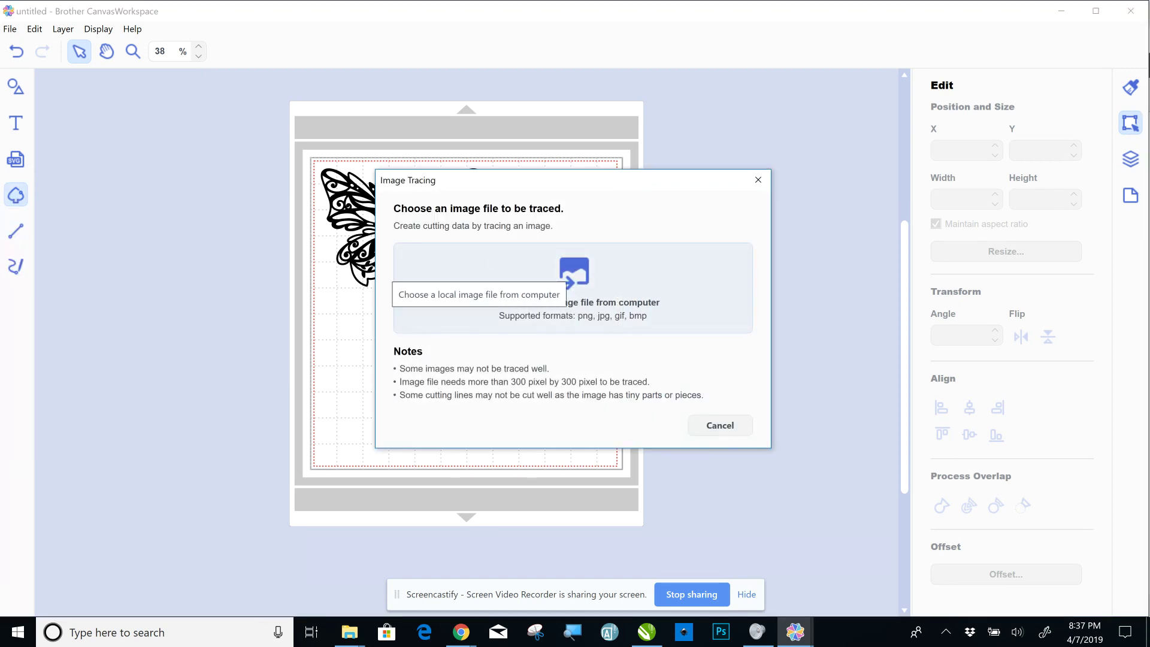
left_click(569, 268)
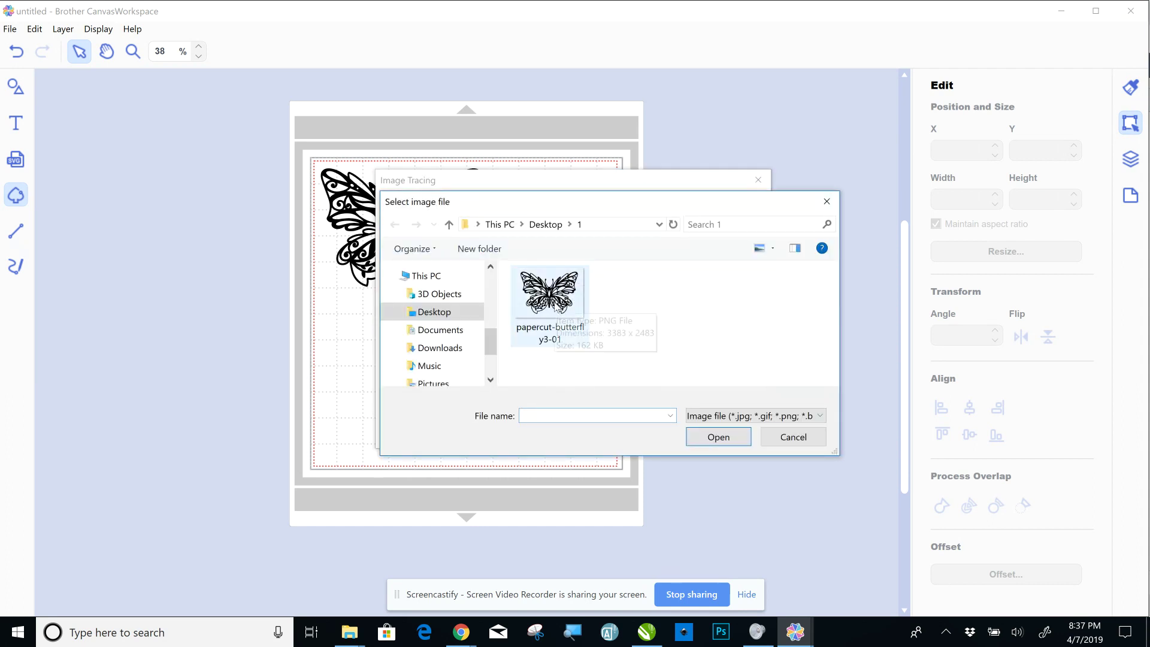
left_click(556, 308)
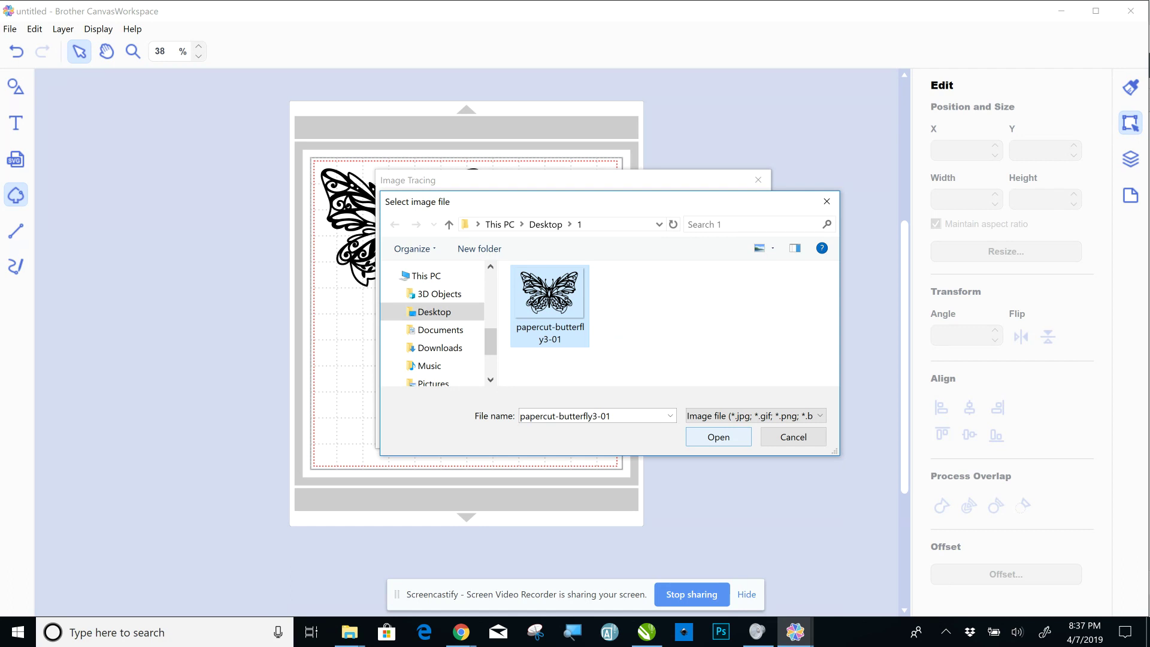
key("Return")
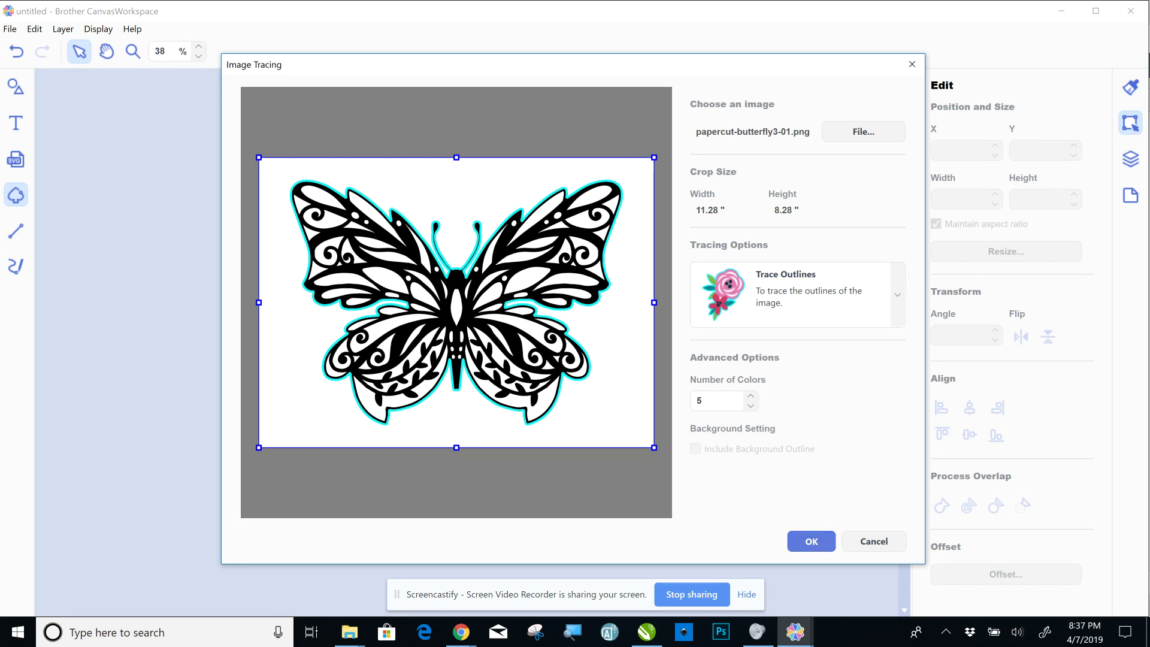
left_click(812, 541)
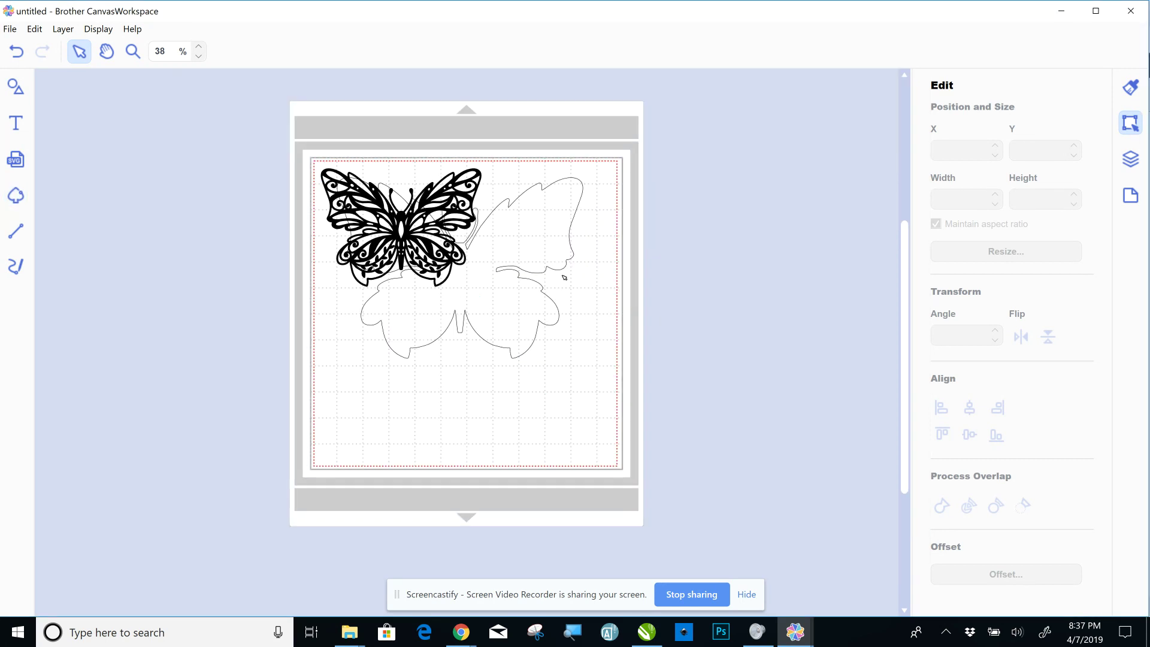
left_click_drag(549, 299, 562, 431)
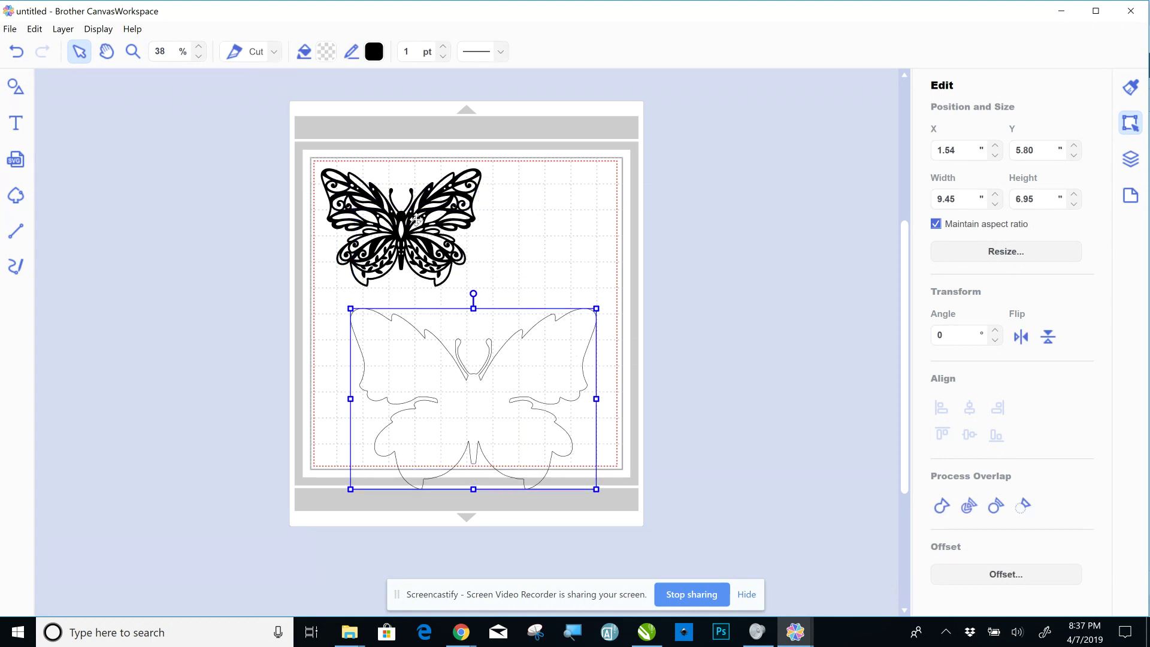
- Set the black butterfly's width to 6 inches with the aspect ratio maintained
left_click(421, 232)
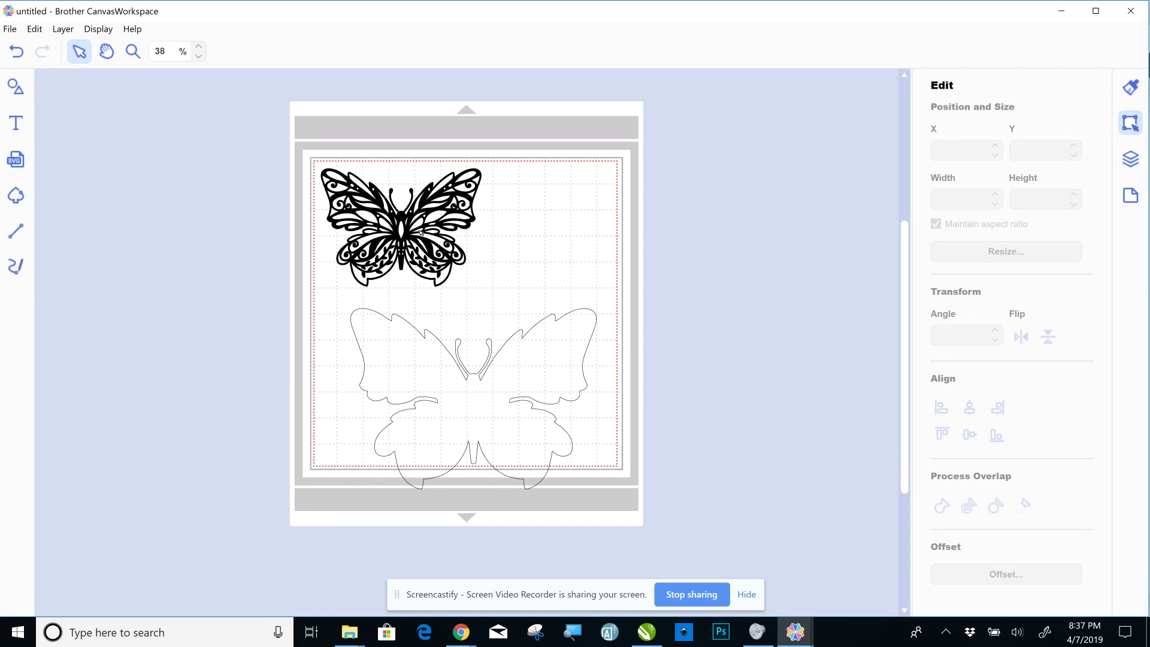
left_click(410, 223)
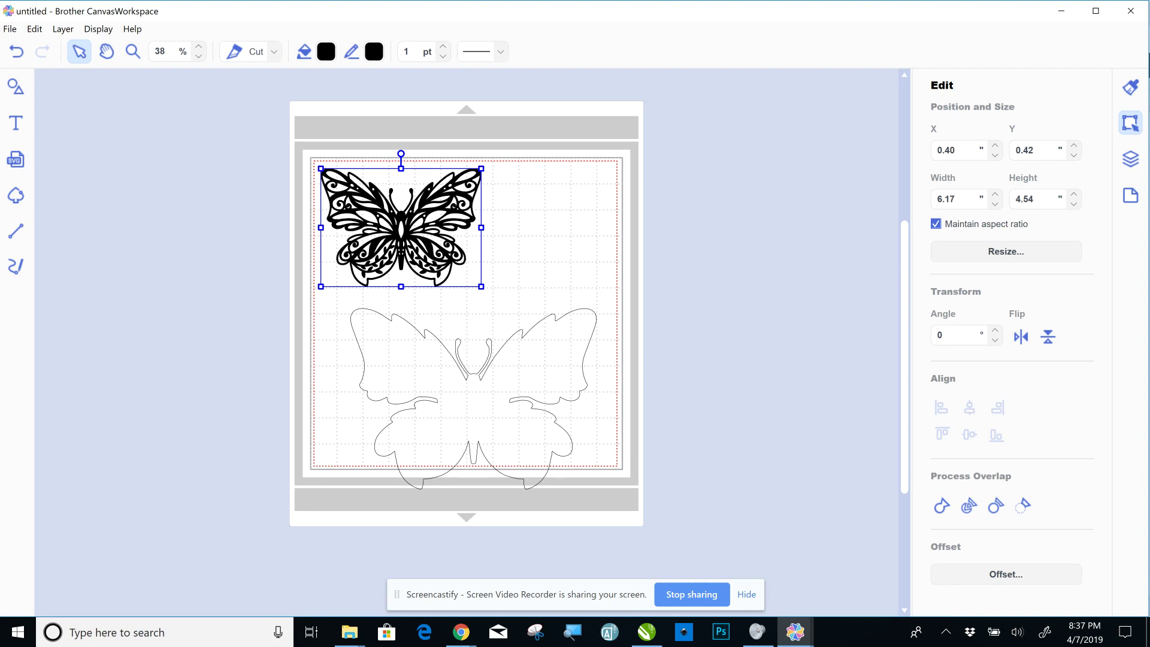
left_click(956, 199)
key("BackSpace")
key("BackSpace")
key("Return")
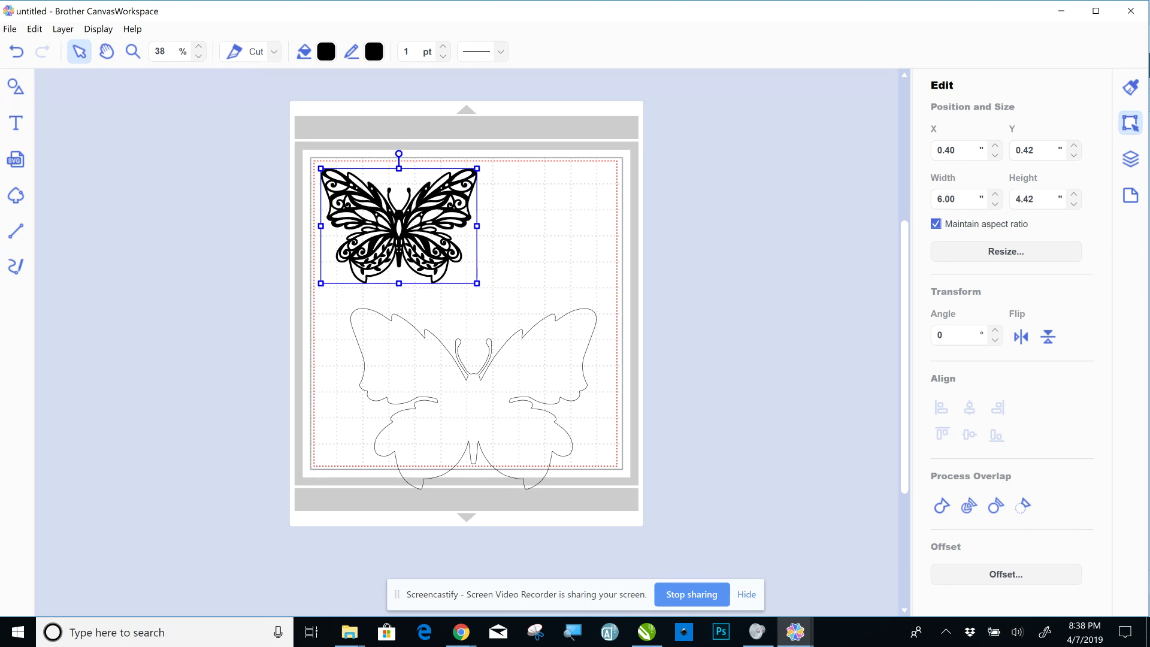
- Set the traced butterfly outline's width to 6 inches and place it directly beneath the black butterfly
left_click(359, 347)
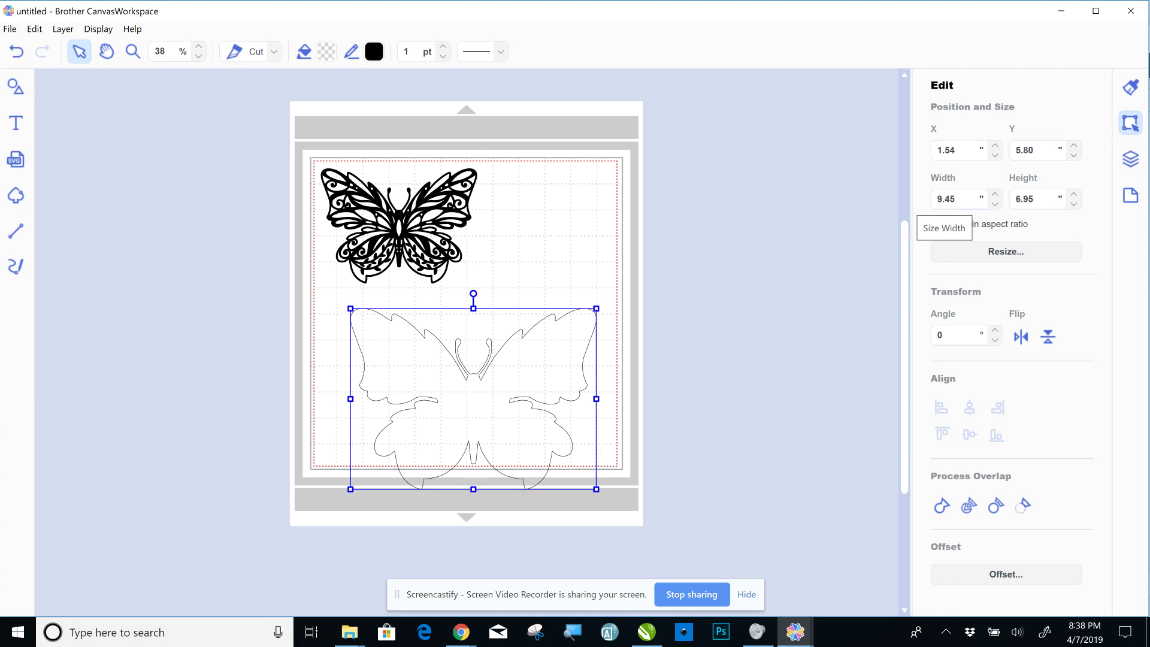
key("BackSpace")
key("BackSpace")
key("BackSpace")
key("BackSpace")
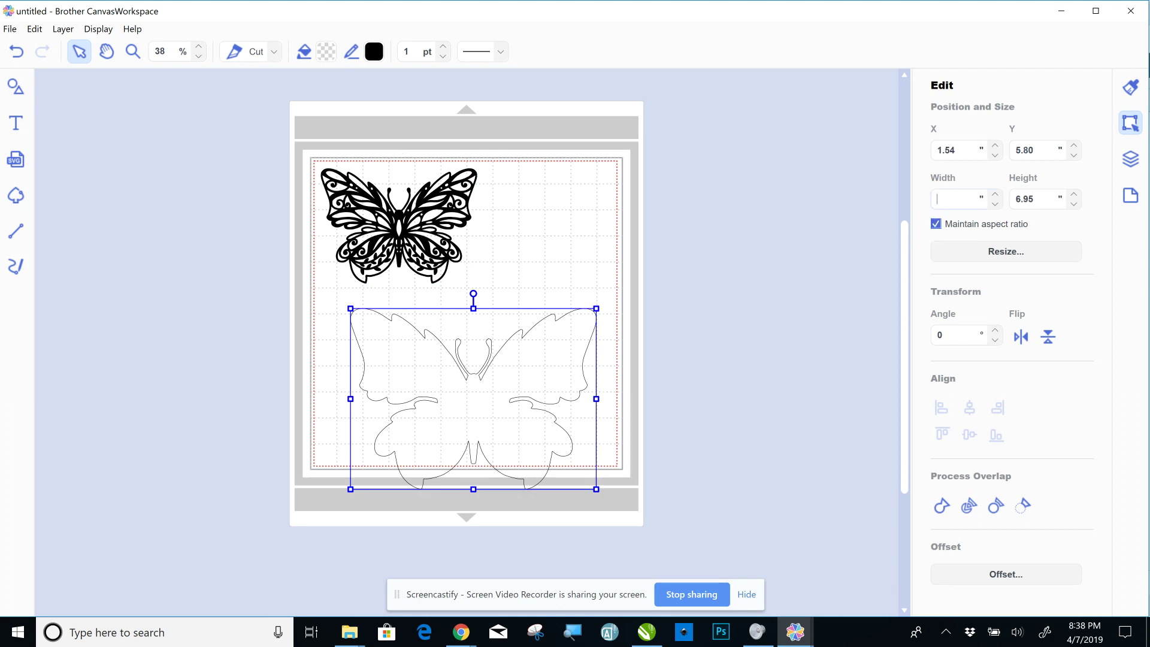
type("6")
key("Return")
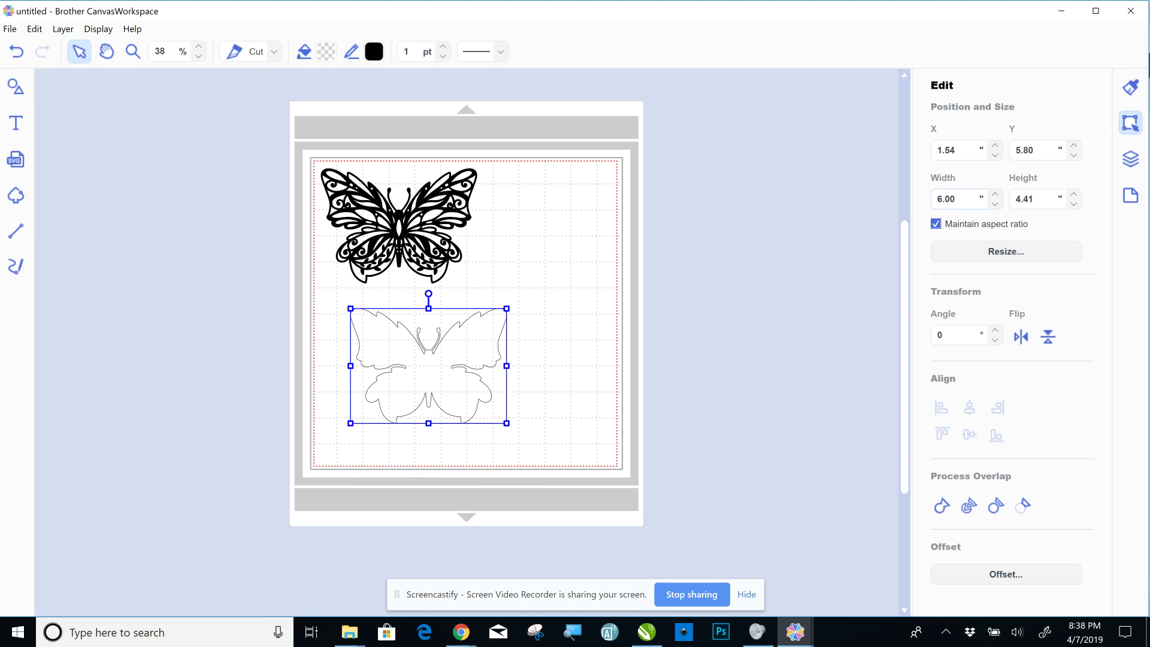
left_click_drag(429, 366, 404, 352)
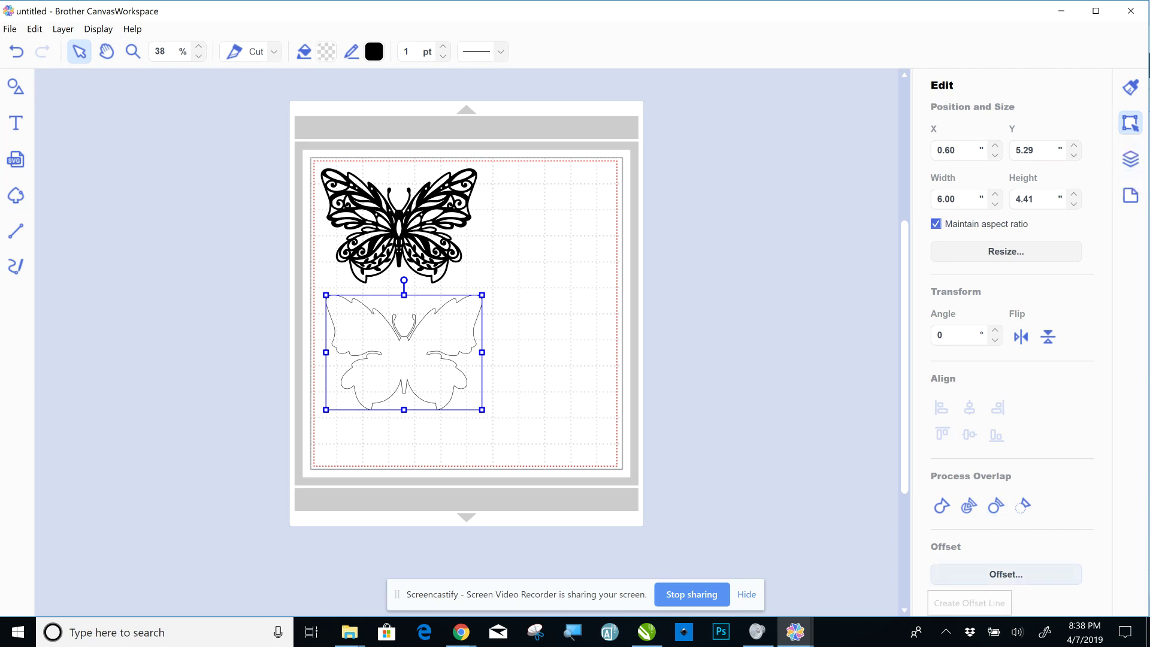
- Create an outward offset line with 0.20-inch spacing and round corners around the traced outline, and move it beside the black butterfly
left_click(1007, 574)
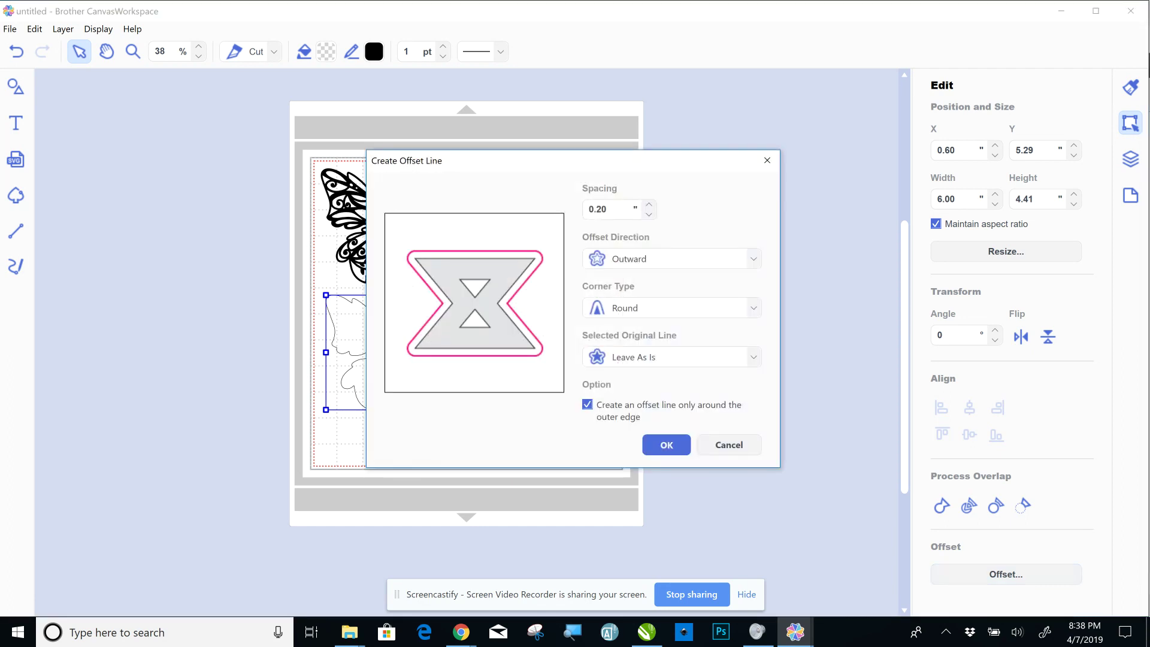
left_click(666, 444)
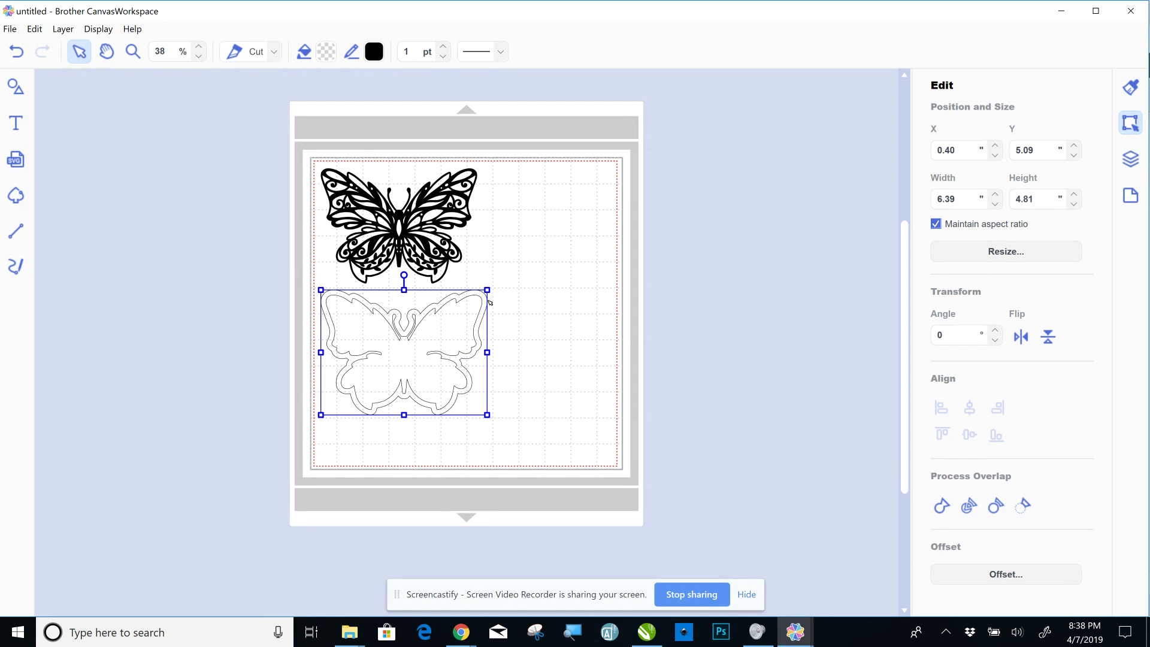
left_click_drag(486, 299, 679, 170)
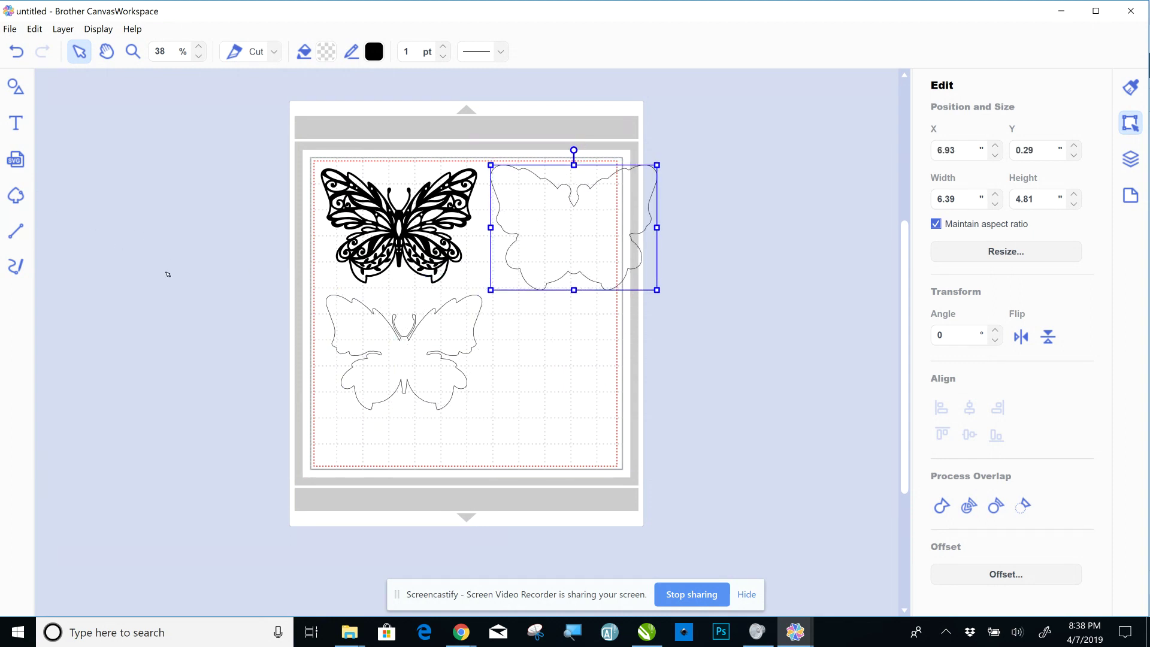
- Add a plain circle, enlarge it to about 7.14 inches and place it beyond the mat's lower-right corner
left_click(16, 87)
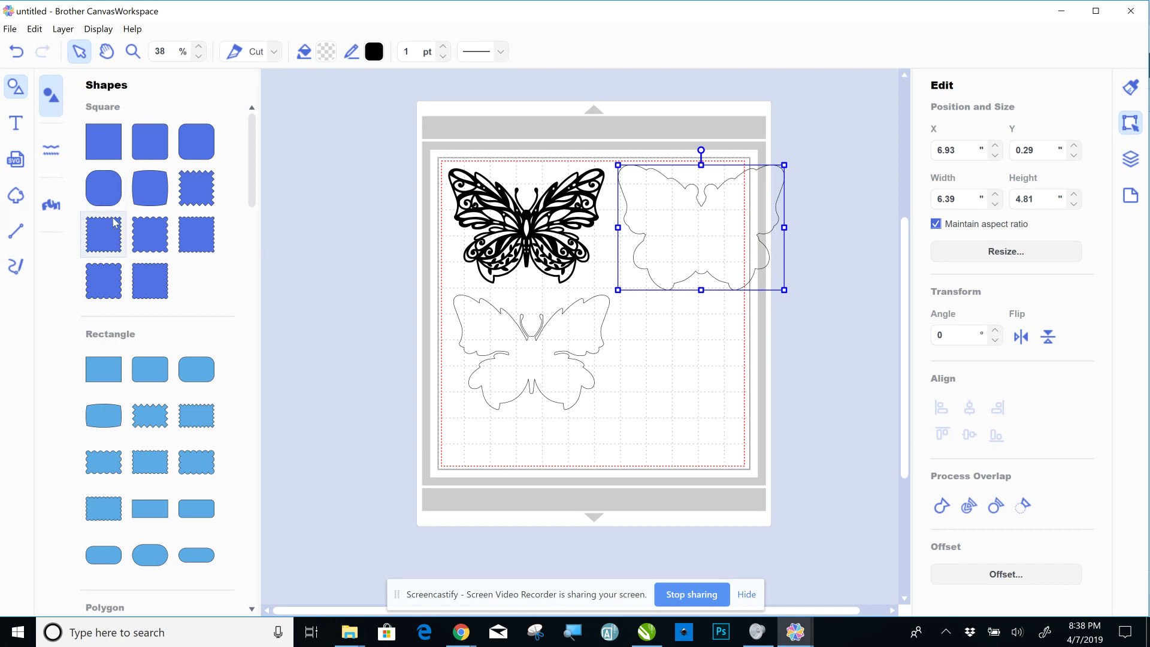
left_click_drag(250, 157, 256, 300)
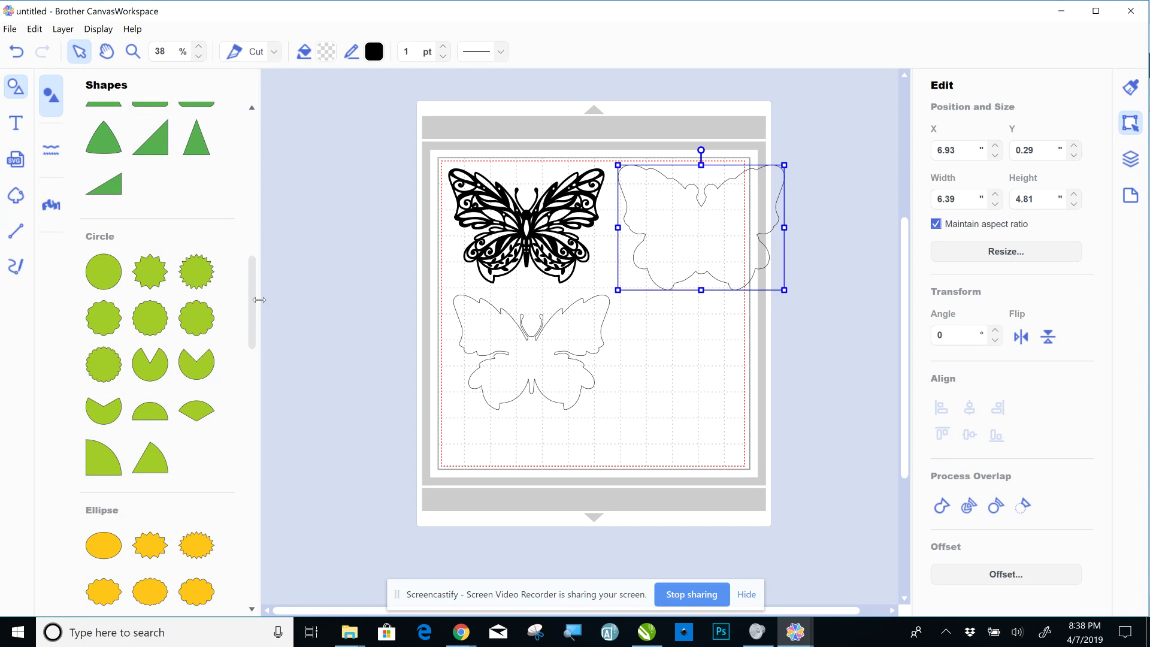
left_click(99, 279)
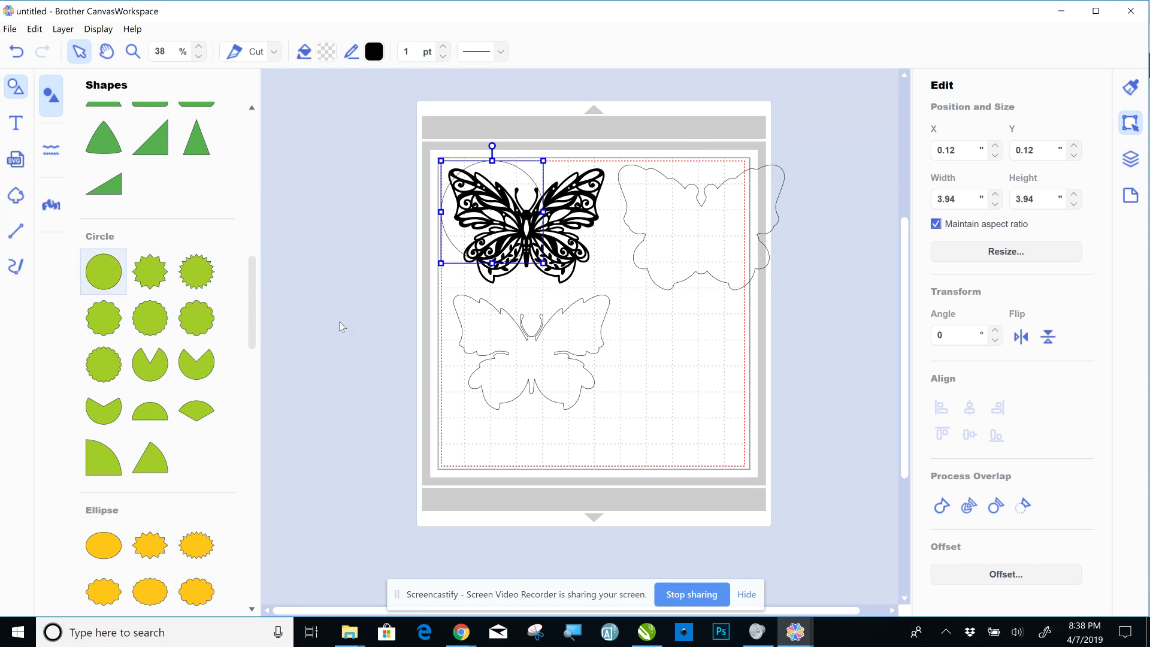
left_click_drag(104, 272, 577, 341)
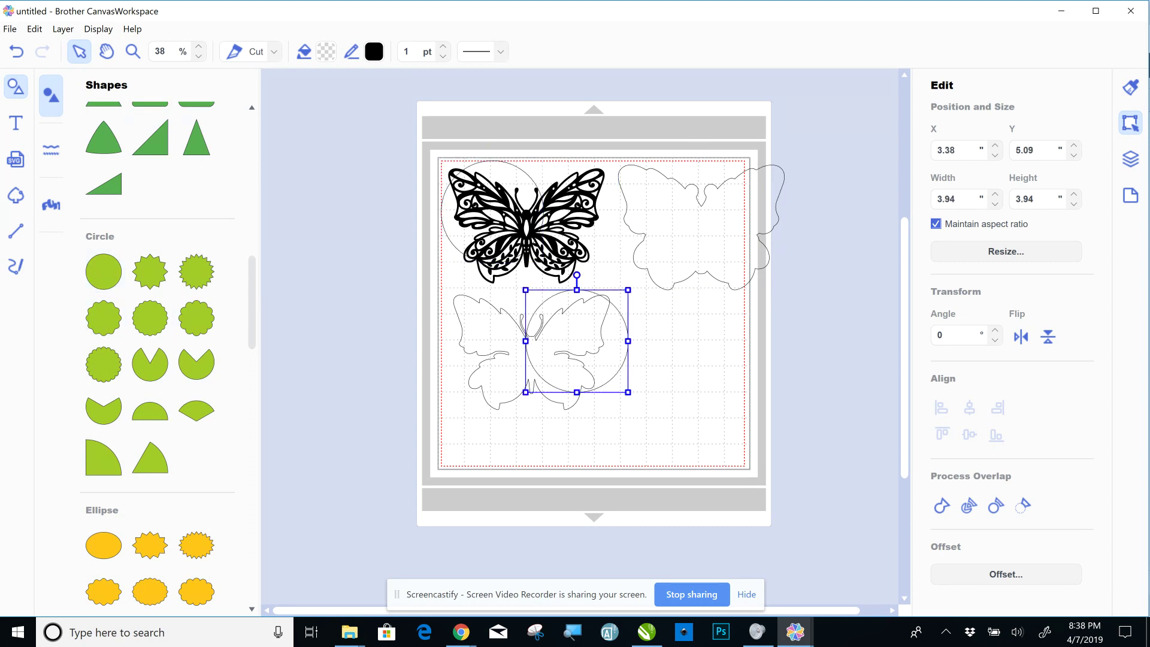
left_click_drag(628, 392, 712, 475)
left_click_drag(618, 383, 775, 413)
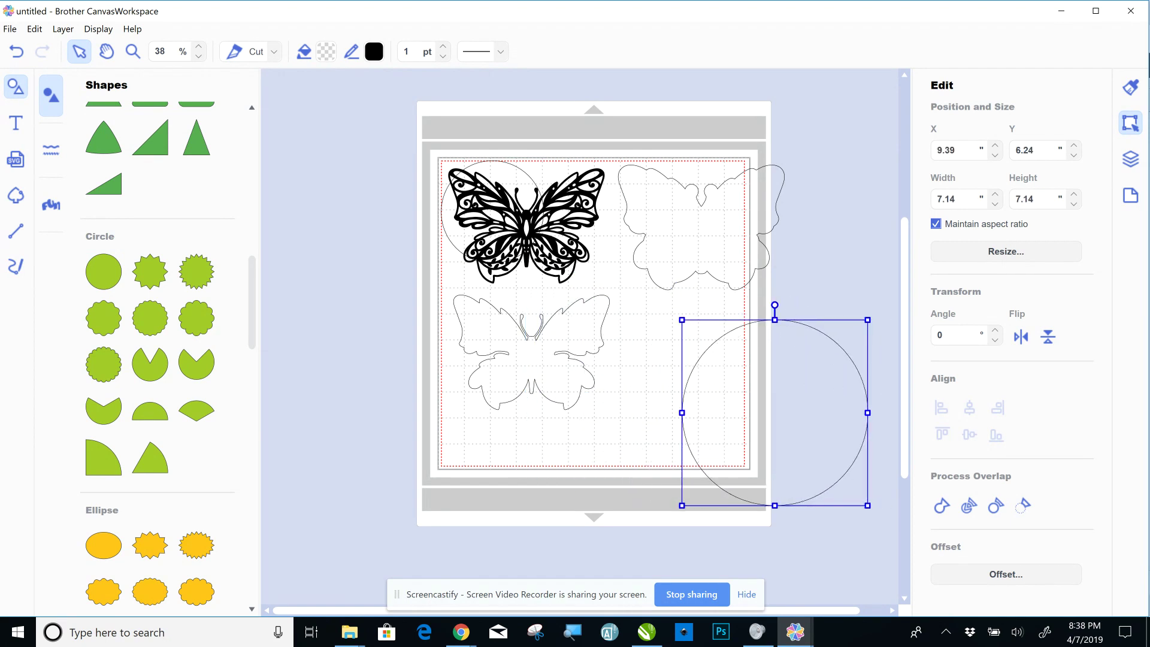
- Delete the extra small circle overlapping the black butterfly and close the shape library
left_click(521, 172)
key("Delete")
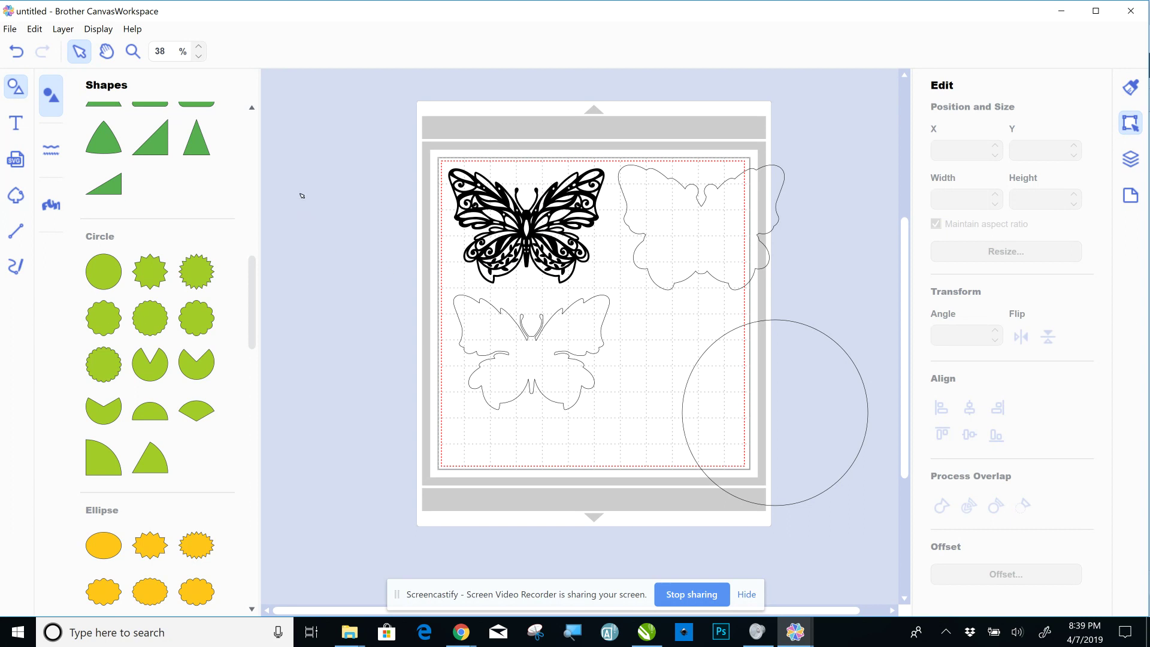
left_click(256, 188)
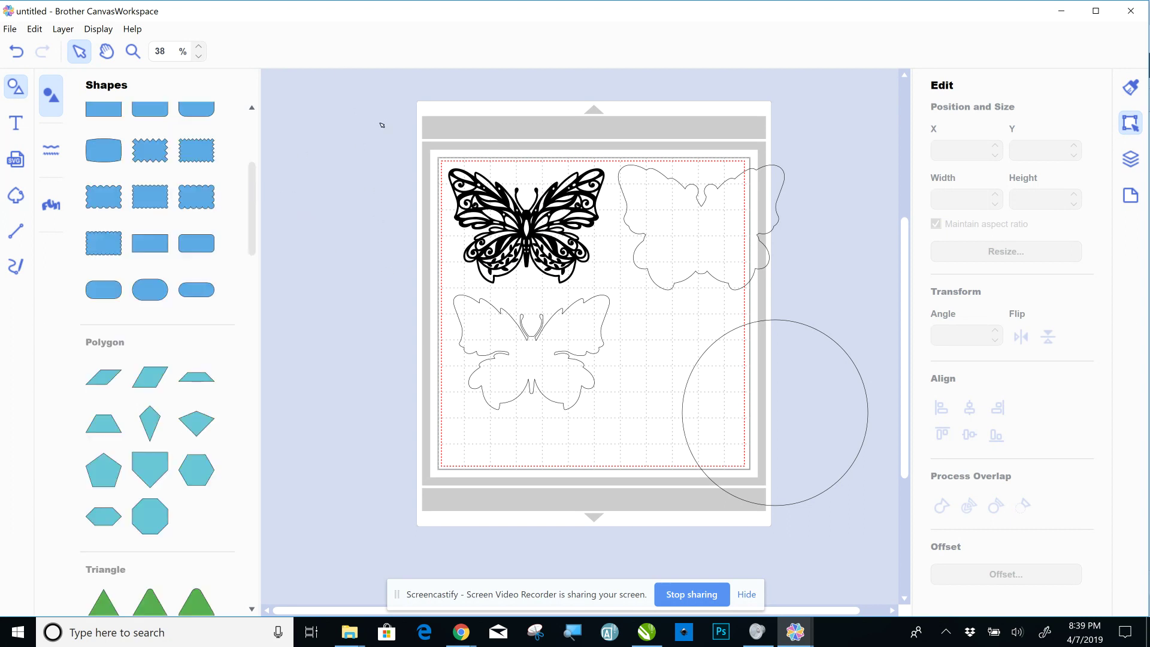
left_click(16, 87)
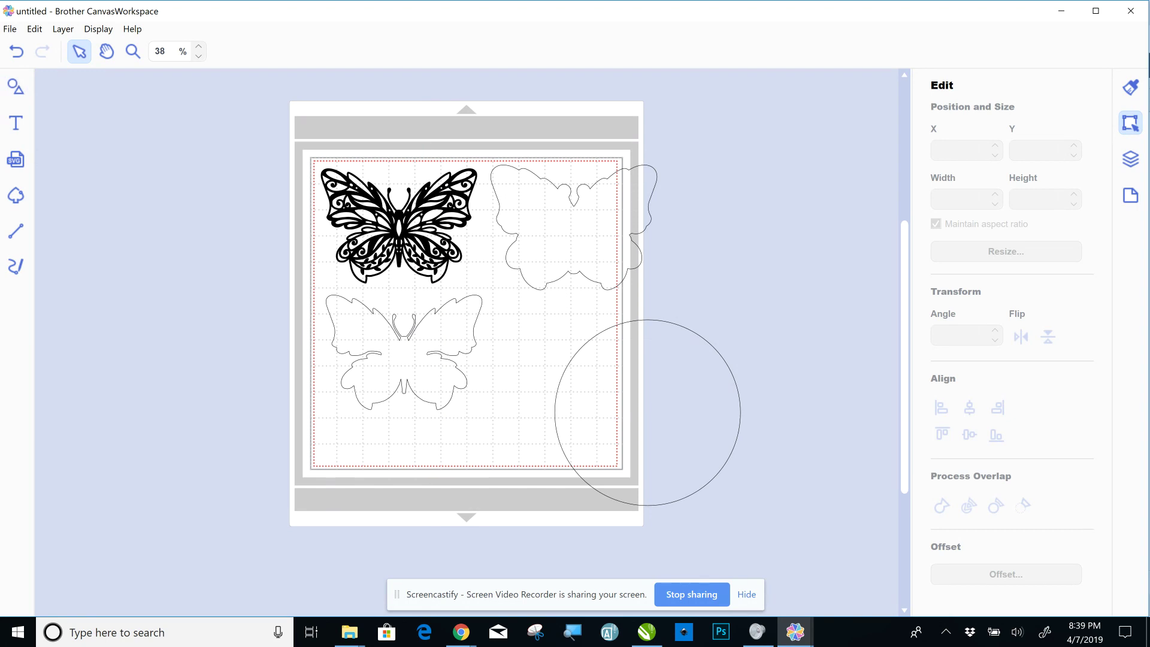
- Shift the offset butterfly outline slightly down and right, and set its line color to gray #B8B8B8
mouse_move(574, 204)
left_mouse_down()
mouse_move(696, 208)
mouse_move(602, 234)
mouse_move(583, 215)
left_mouse_up()
key("Right")
key("Right")
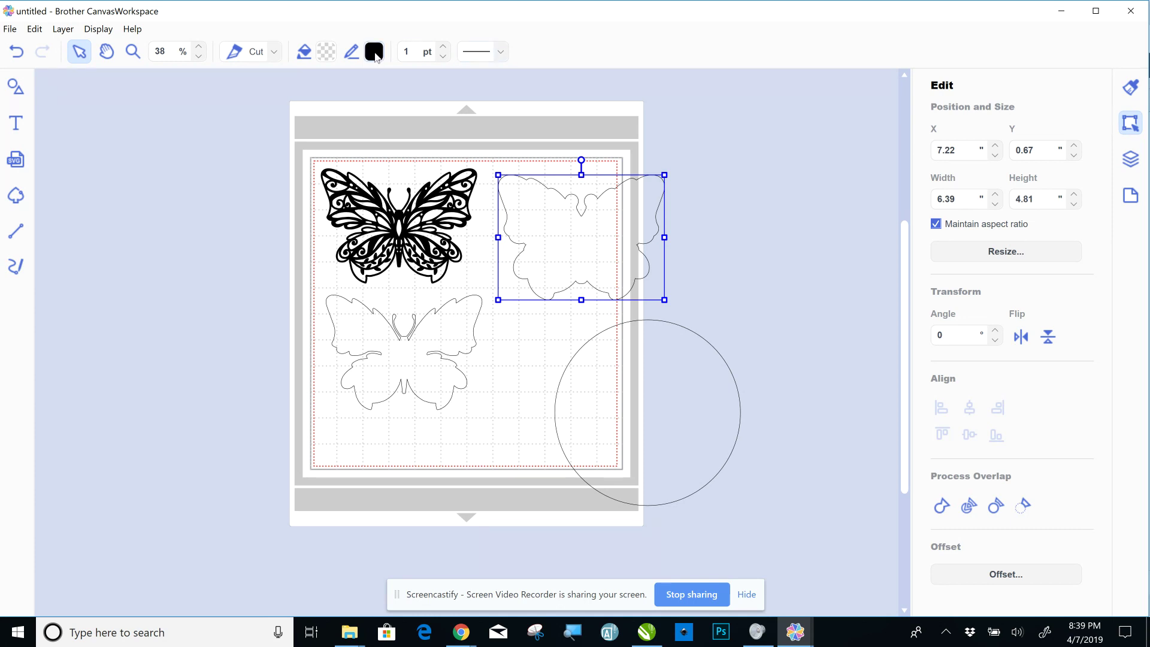
left_click(374, 53)
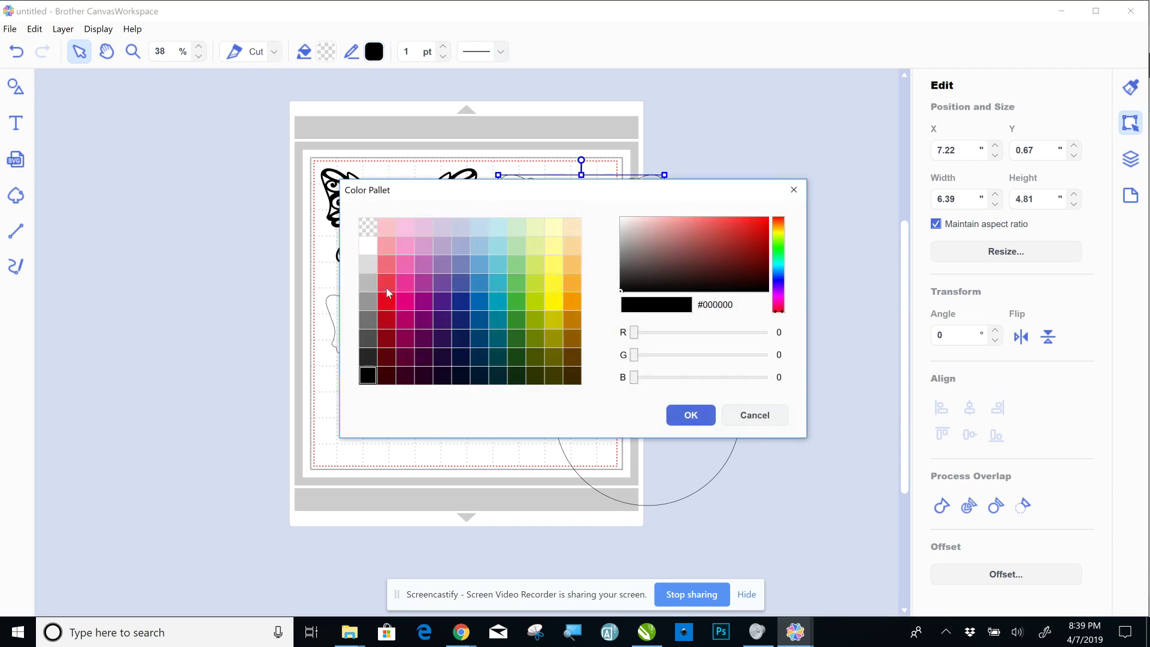
left_click(368, 283)
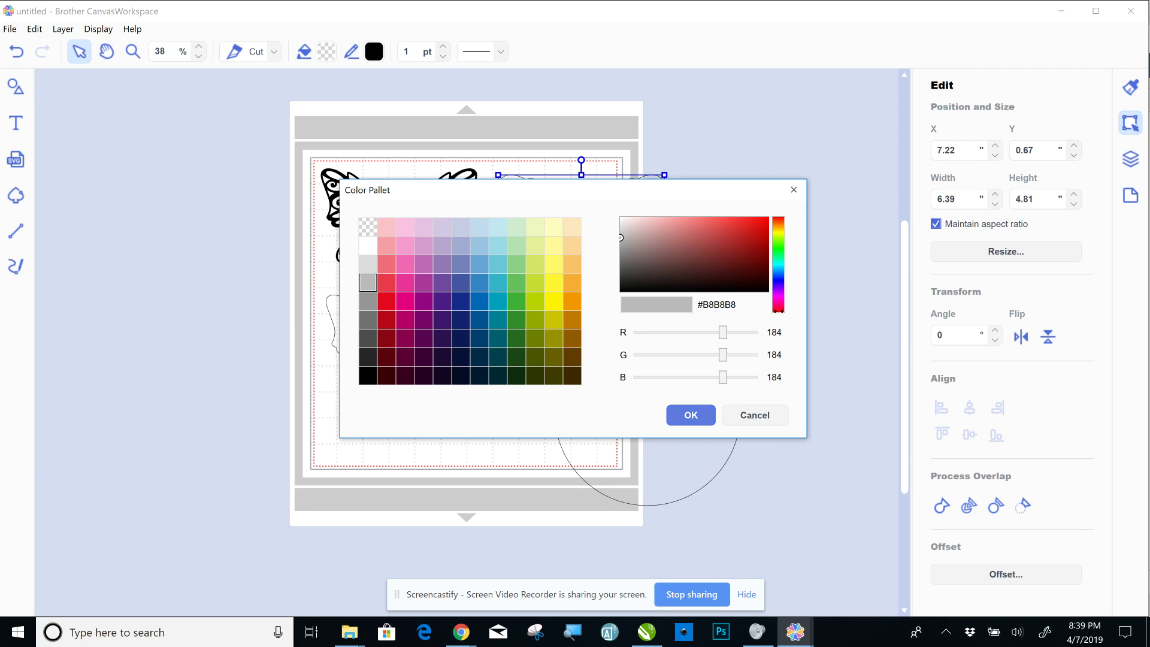
left_click(691, 415)
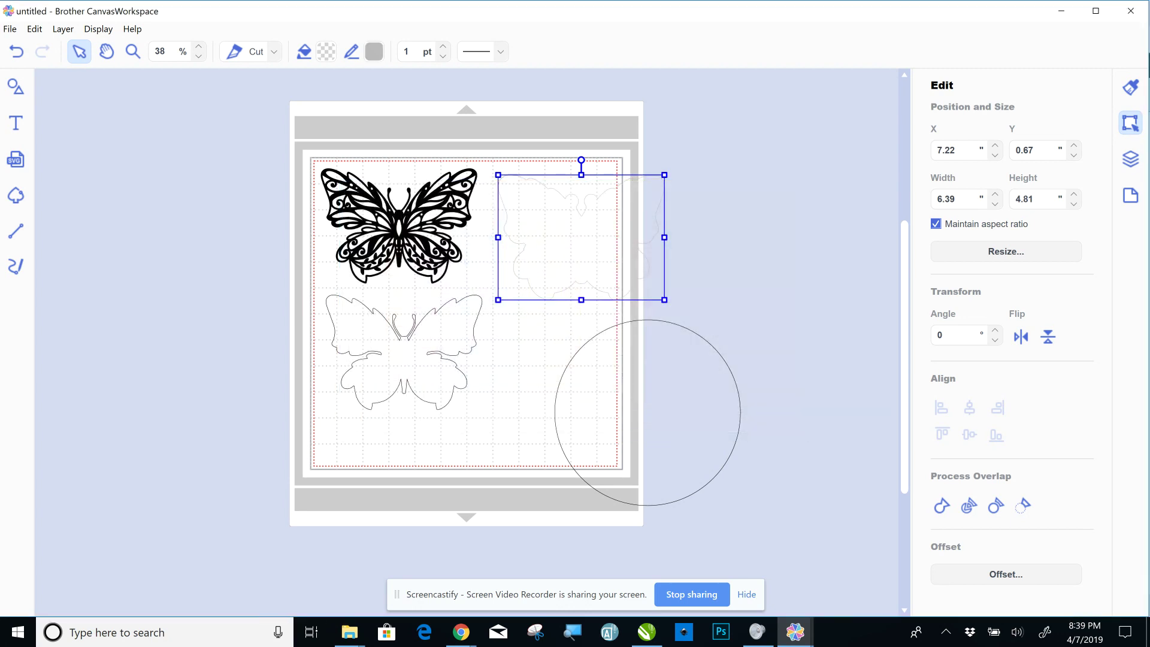
- Fill the offset butterfly with dark gray and move it off the mat to the upper right
left_click_drag(600, 240, 644, 228)
left_click(327, 54)
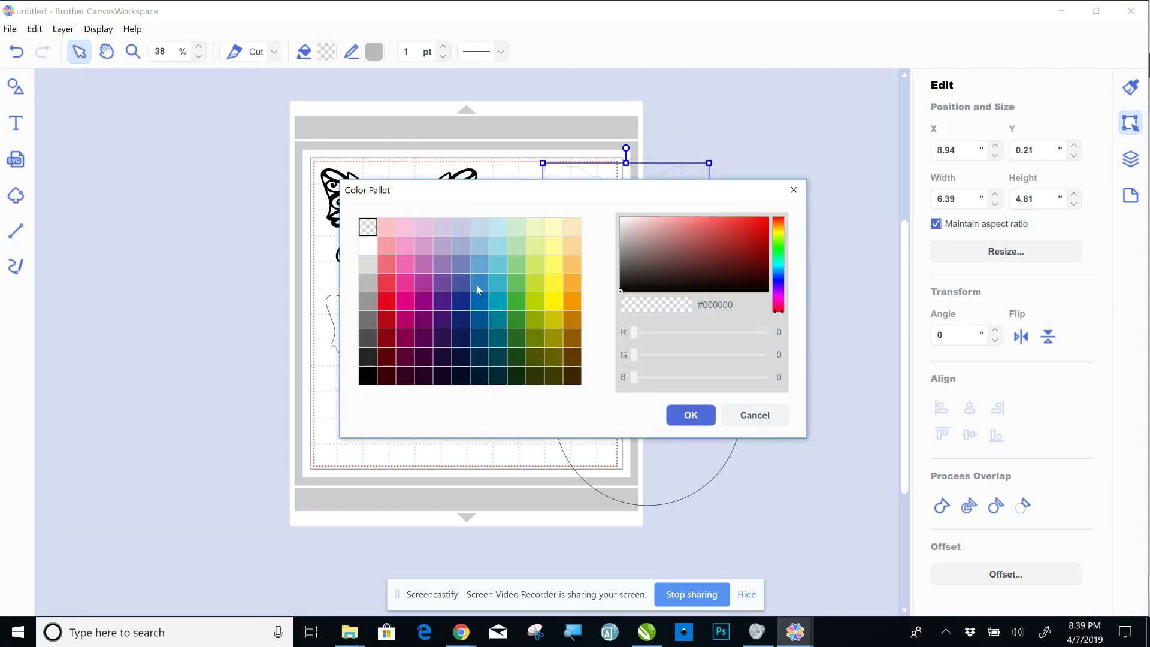
left_click(368, 264)
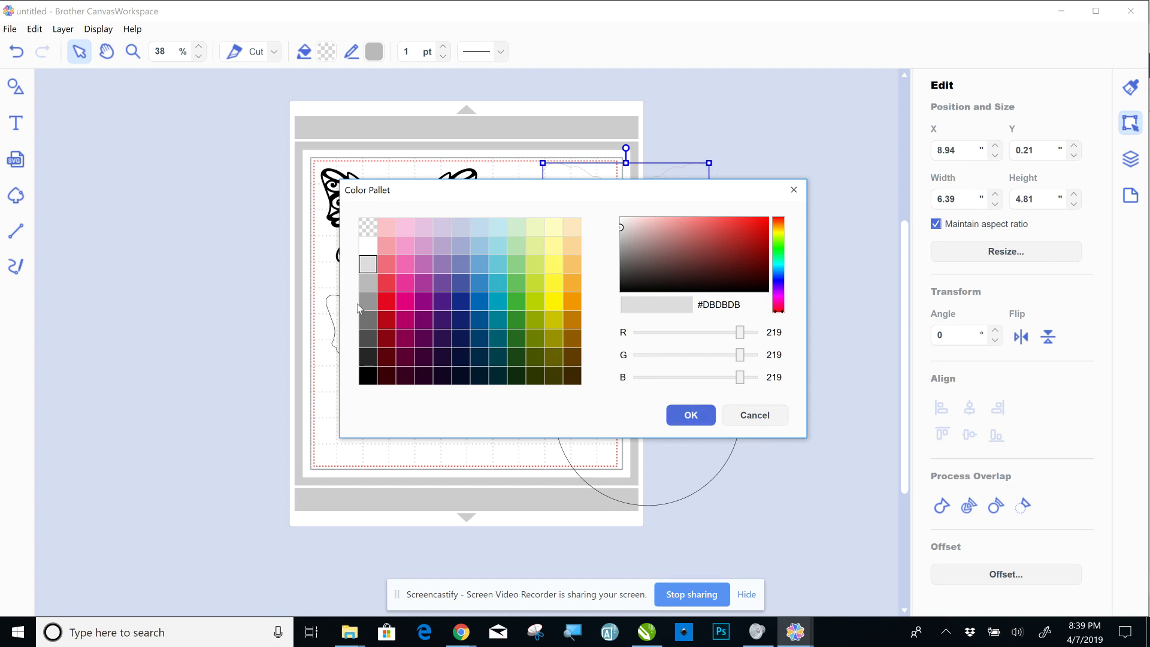
left_click(368, 319)
left_click(691, 416)
left_click(741, 413)
left_click_drag(626, 225, 732, 205)
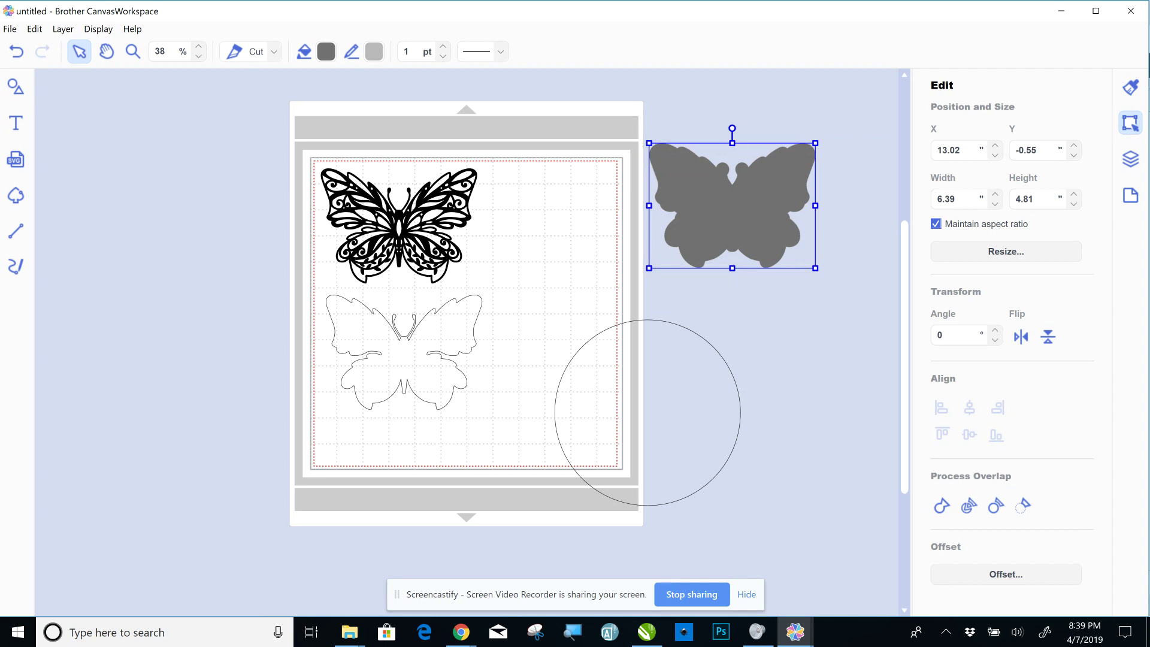
- Move the unfilled butterfly outline on the mat slightly down and to the right, keeping it selected
left_click(333, 336)
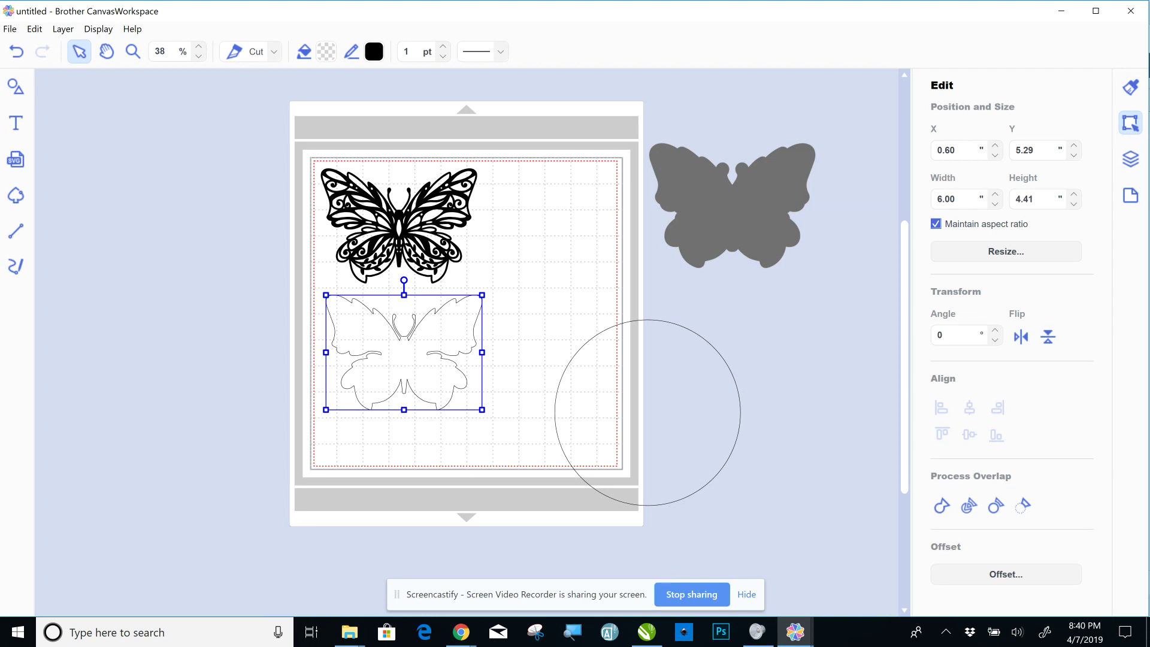
left_click_drag(404, 352, 417, 378)
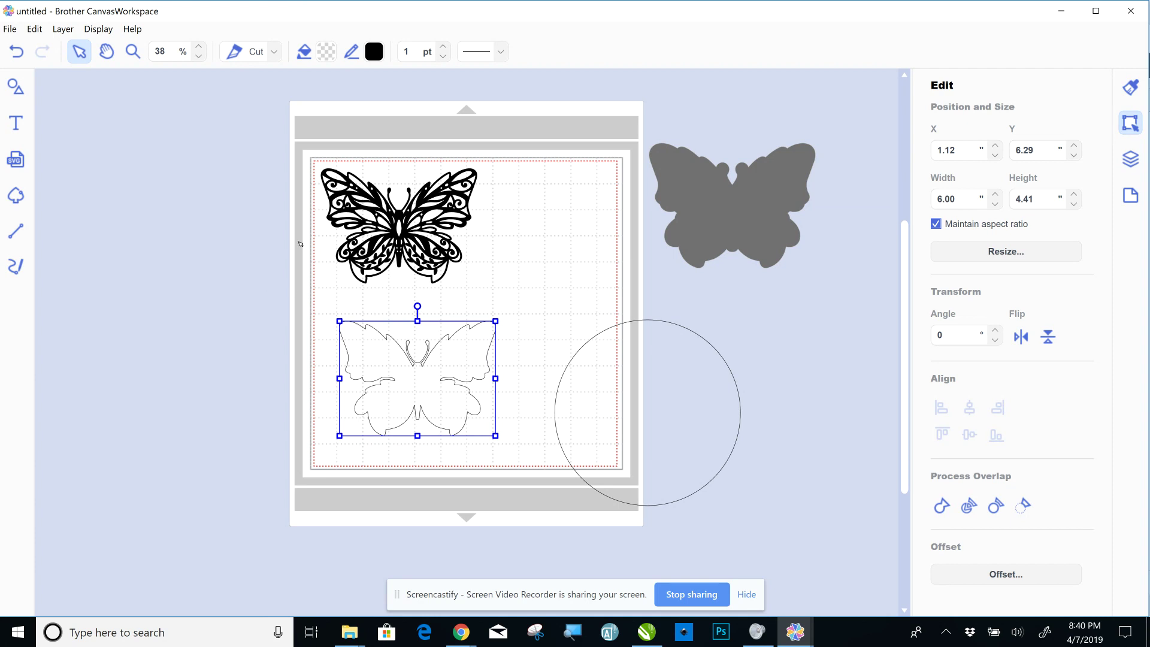
left_click(515, 218)
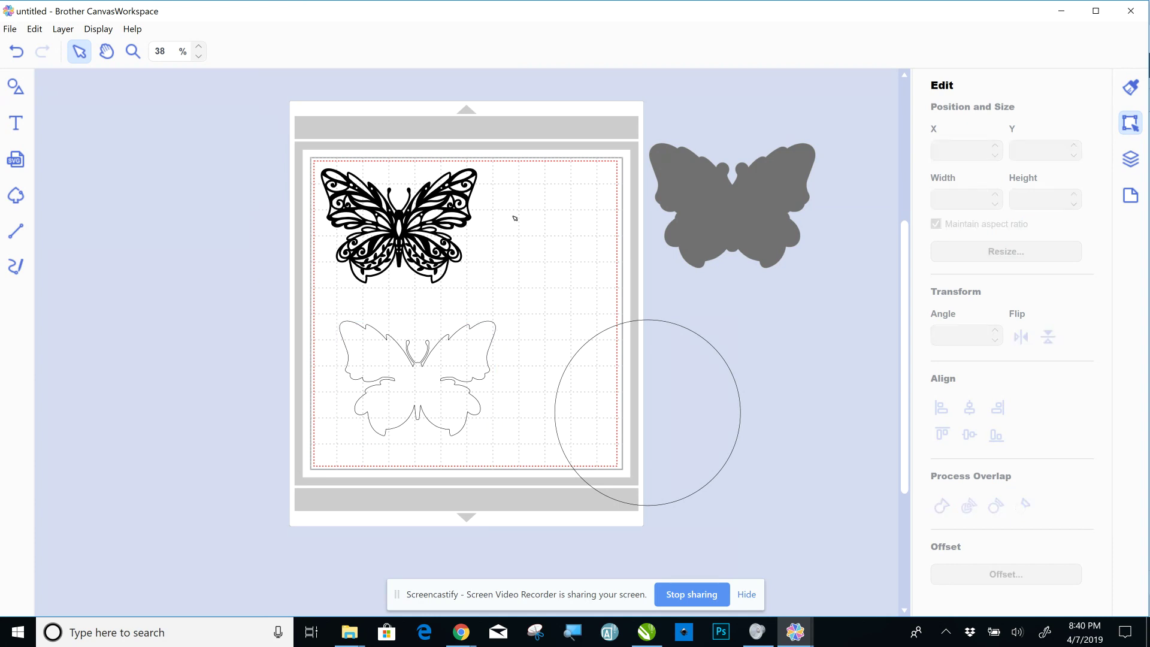
left_click(403, 217)
left_click(418, 378)
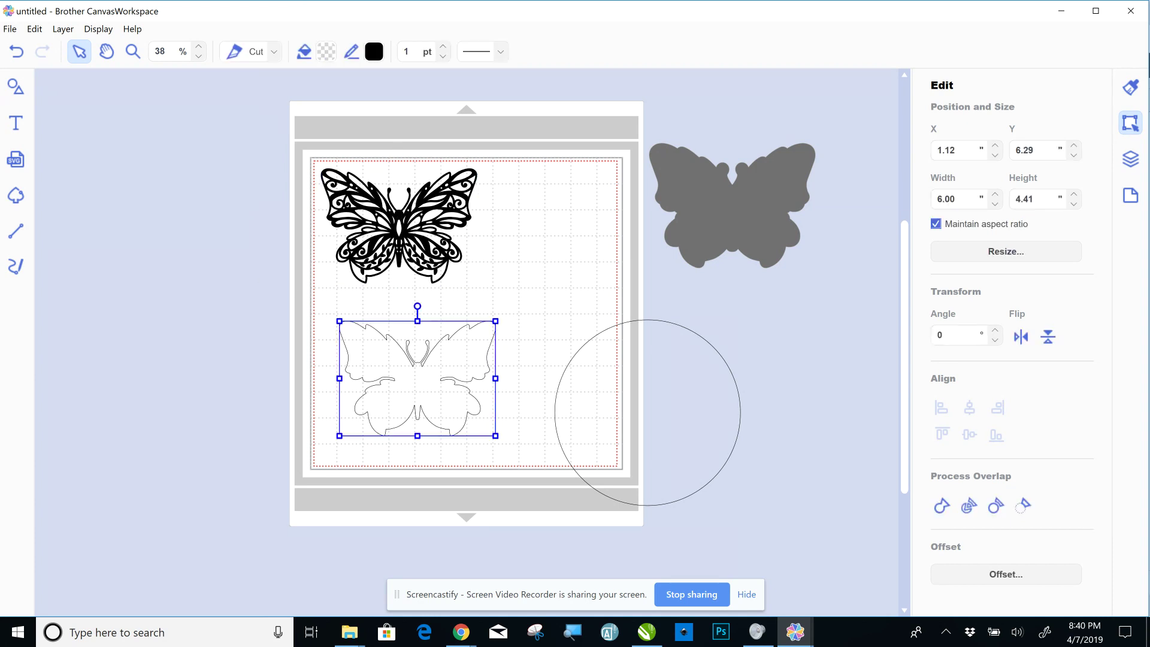
left_click(374, 52)
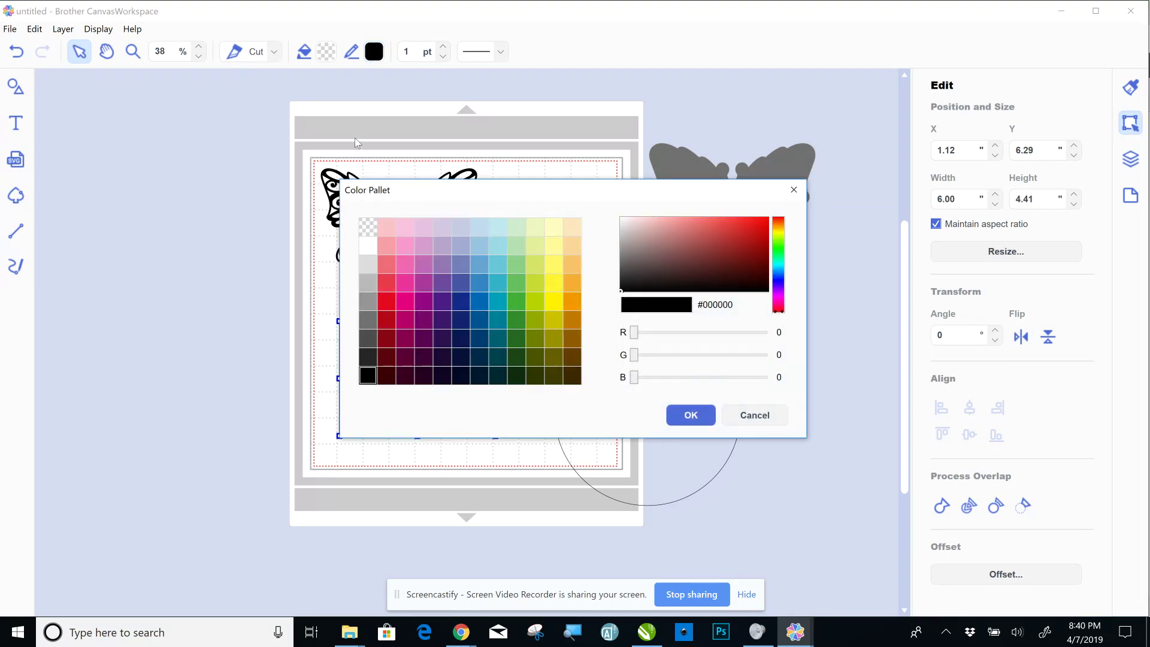
left_click(325, 55)
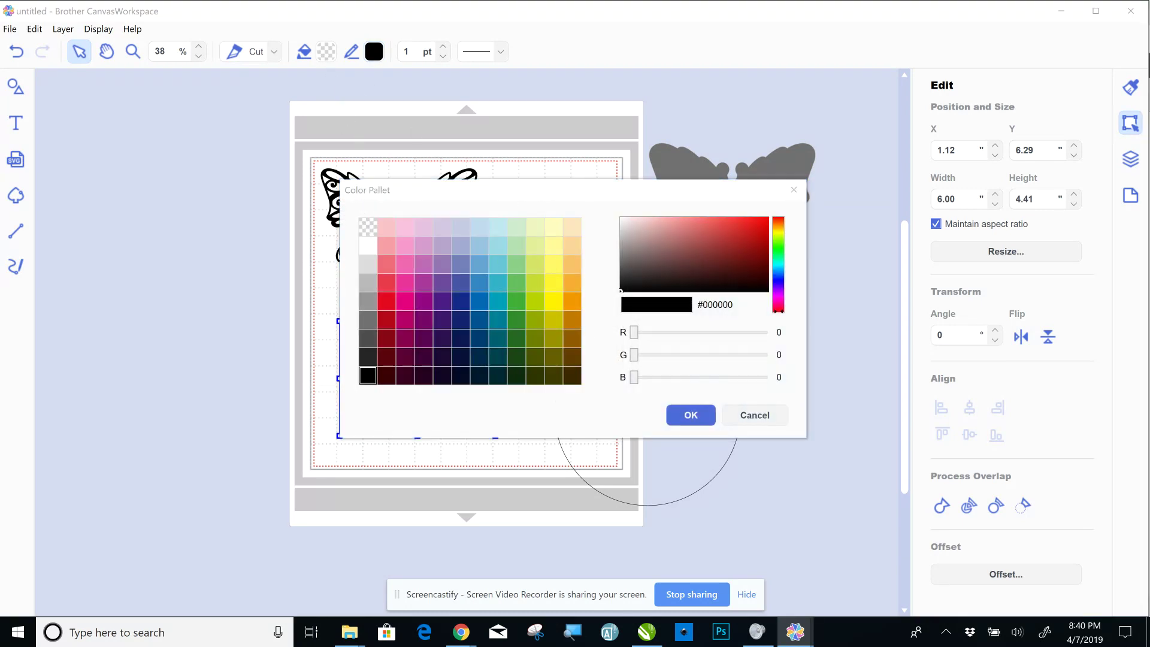
left_click(755, 415)
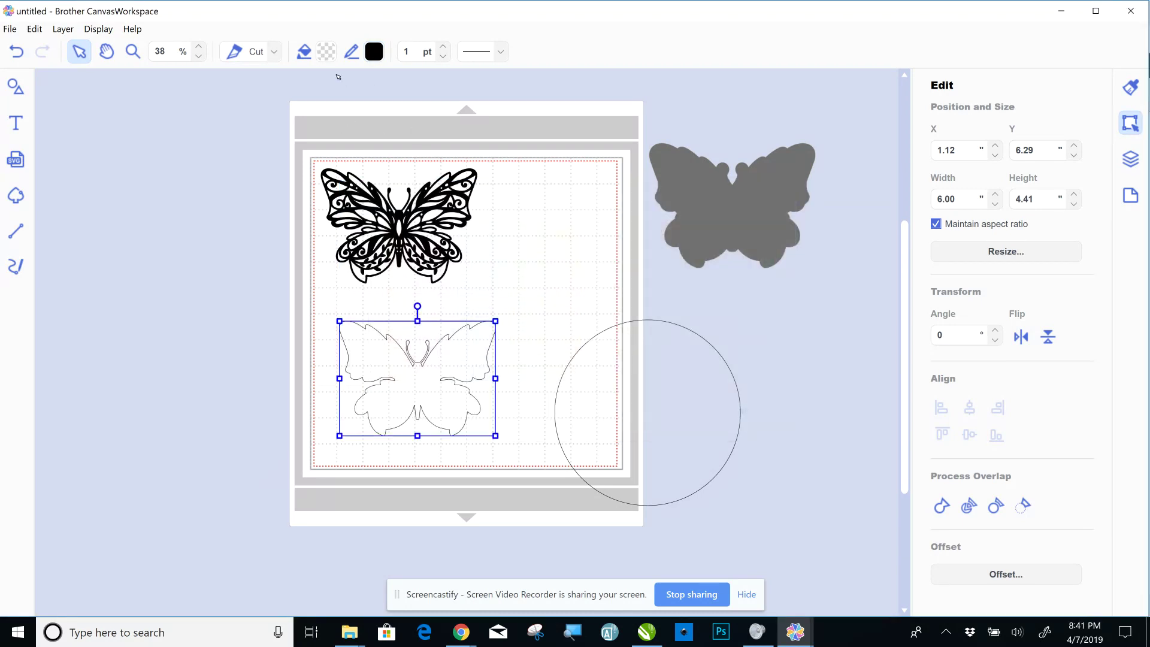
- Fill the butterfly outline with light gray #DBDBDB
left_click(328, 58)
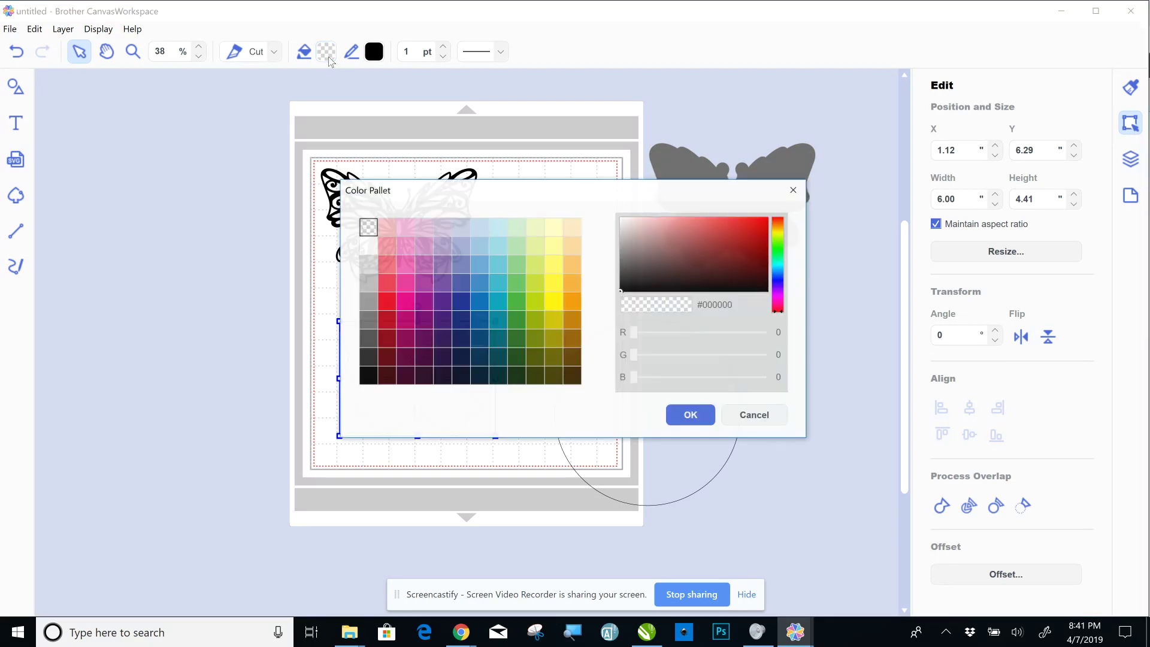
left_click(372, 270)
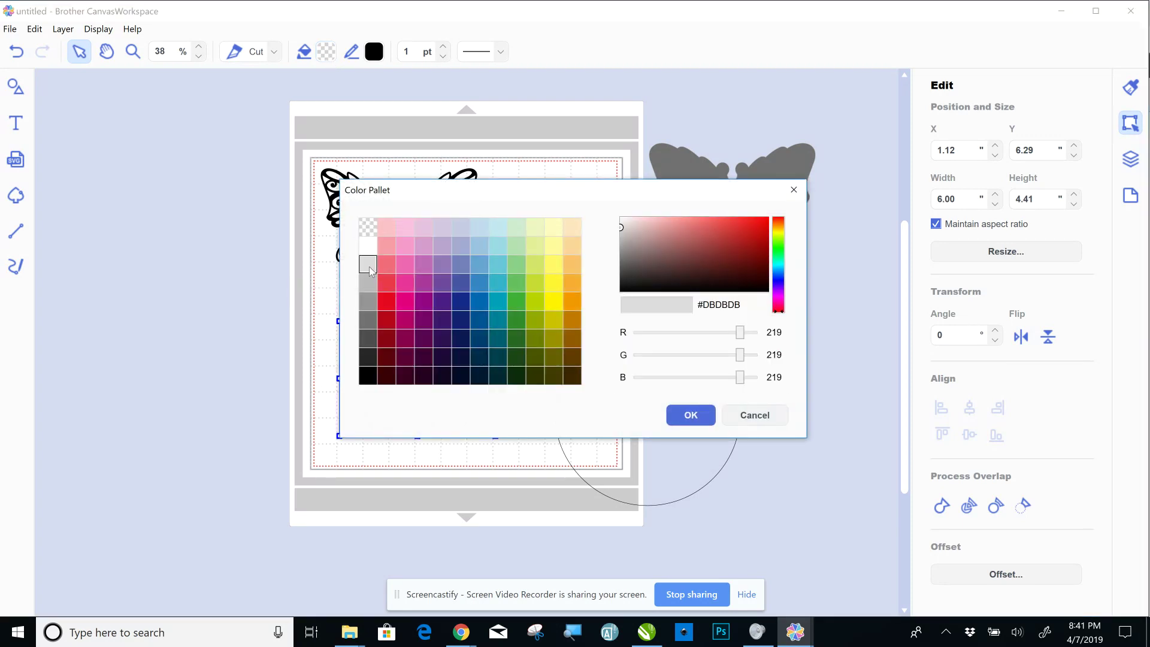
left_click(691, 415)
- Bring the light gray butterfly forward in the stacking order and center it on the dark gray butterfly
left_click_drag(417, 379, 608, 264)
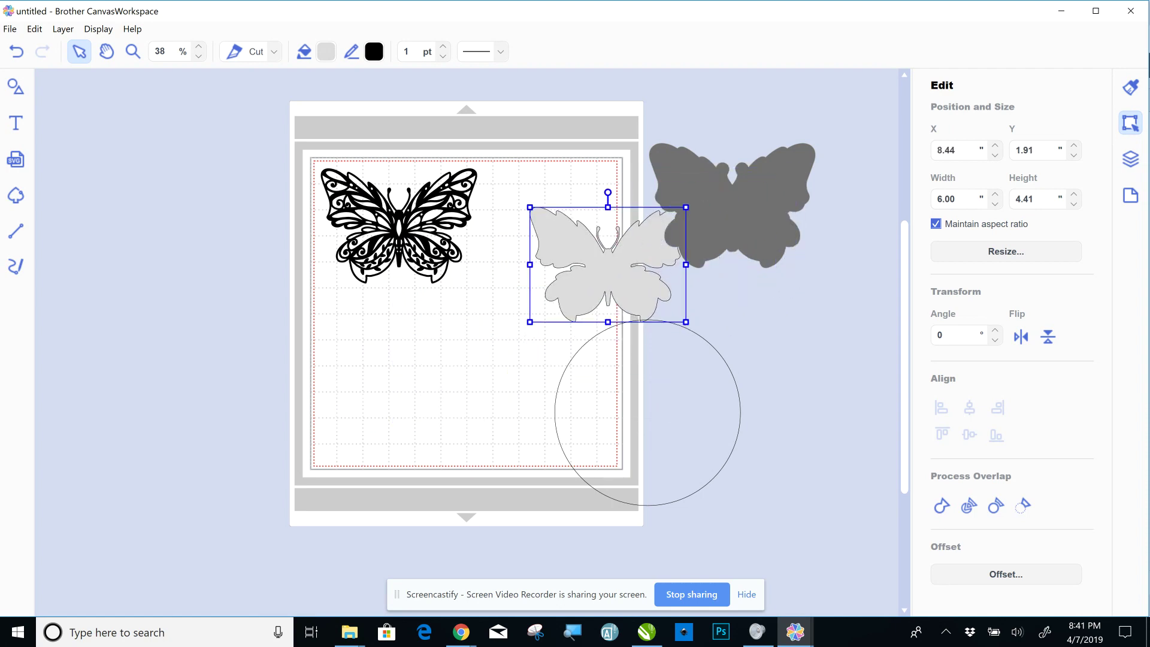
right_click(578, 288)
mouse_move(522, 423)
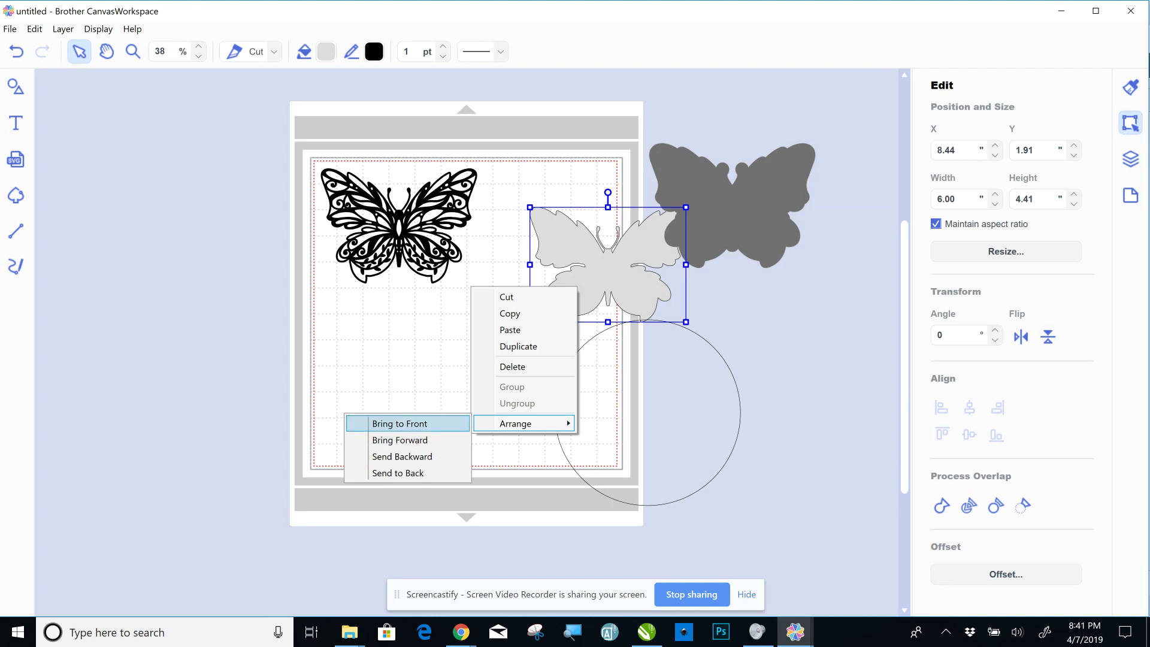
left_click(408, 440)
left_click_drag(574, 287, 699, 228)
- Fill the detailed black butterfly with blue #66A3D3
left_click(425, 226)
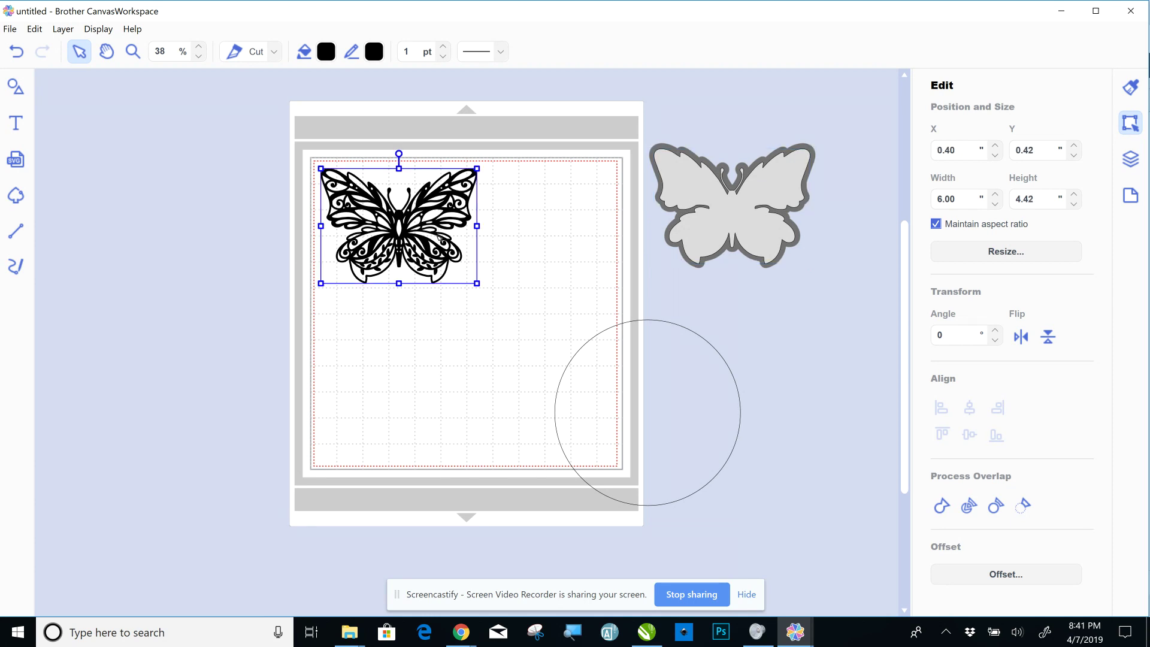
left_click(326, 55)
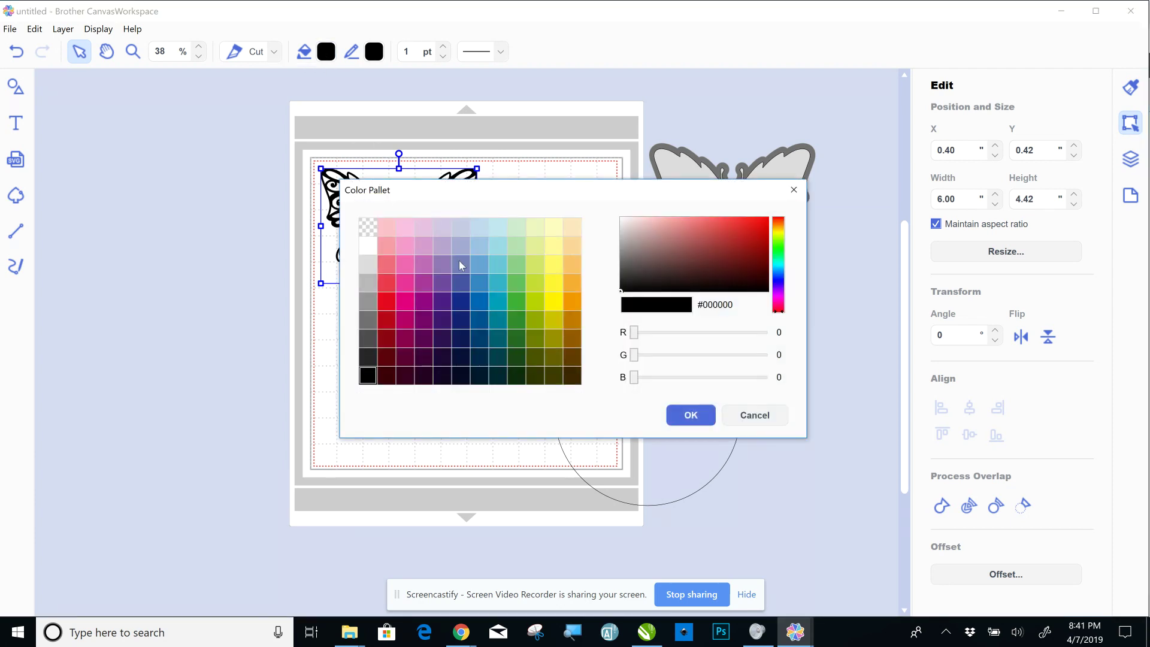
left_click(478, 268)
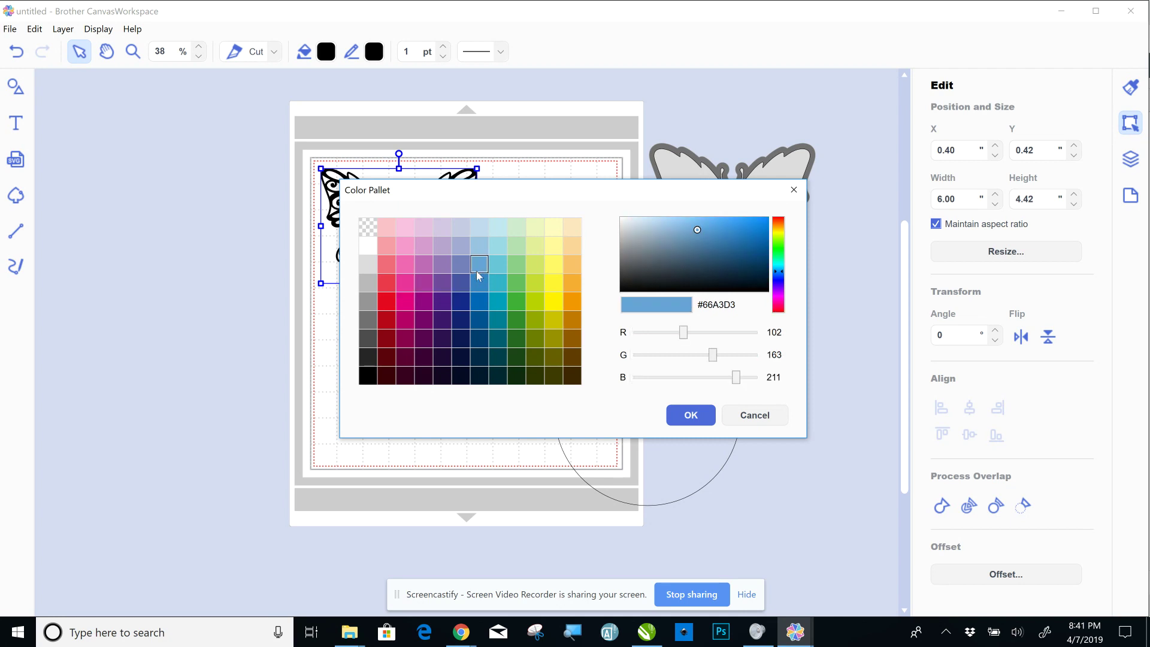
left_click(674, 413)
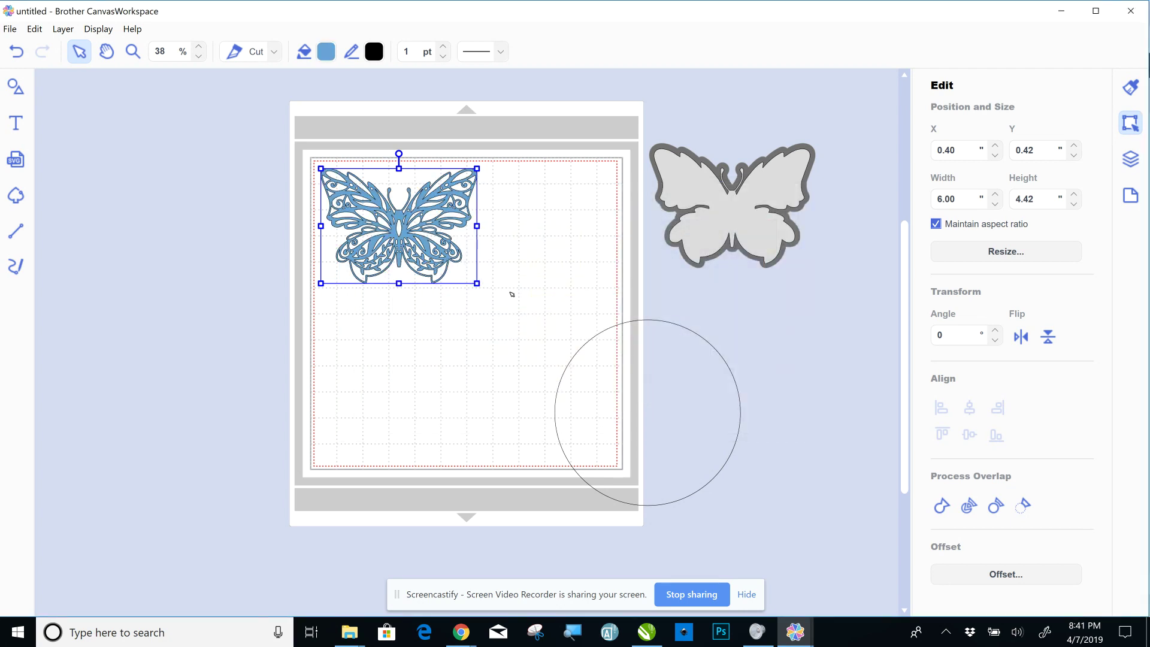
- Bring the blue detailed butterfly to the front and place it over the light and dark gray butterflies
left_click_drag(360, 215, 363, 216)
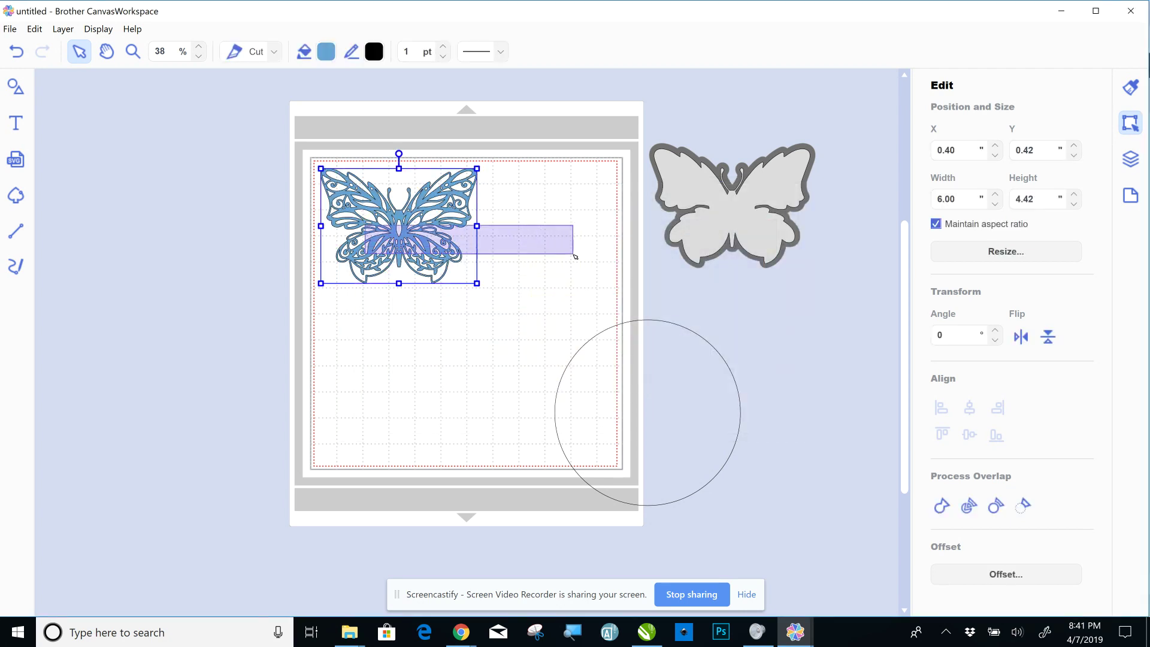
left_click_drag(484, 273, 482, 238)
right_click(481, 238)
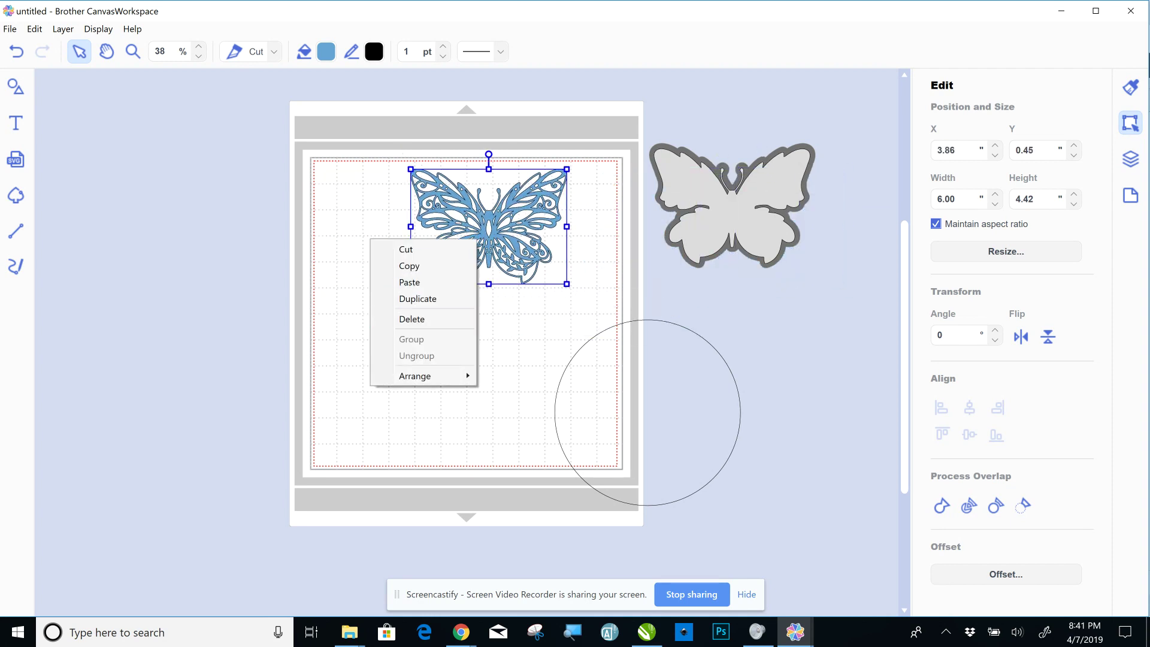
mouse_move(425, 376)
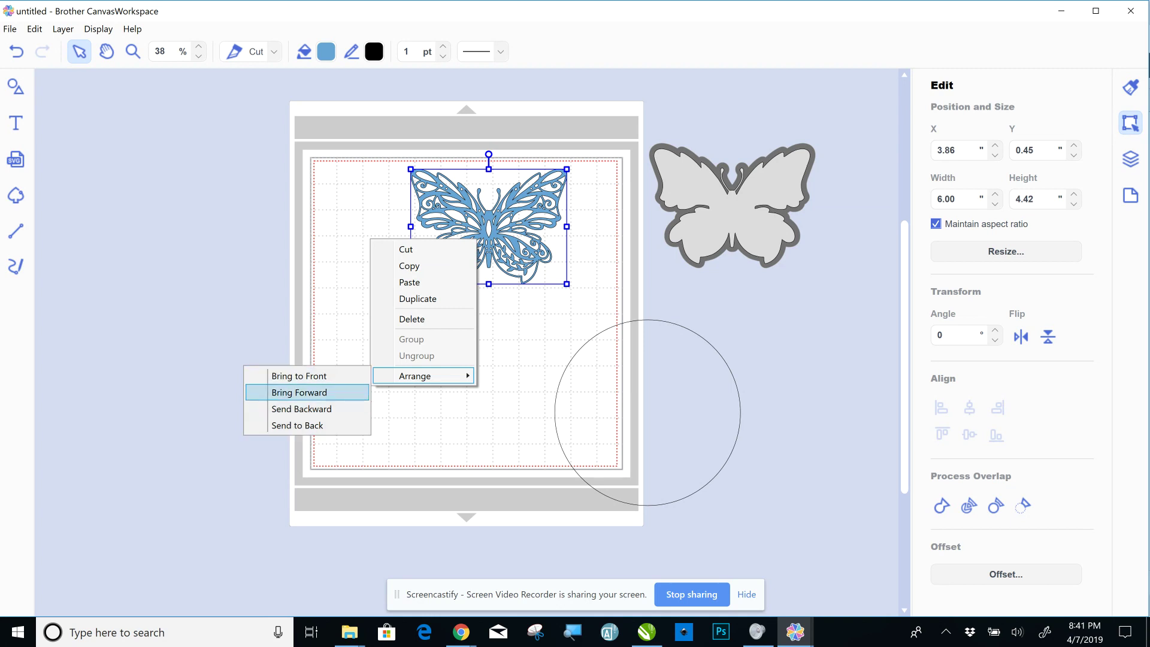
left_click(299, 376)
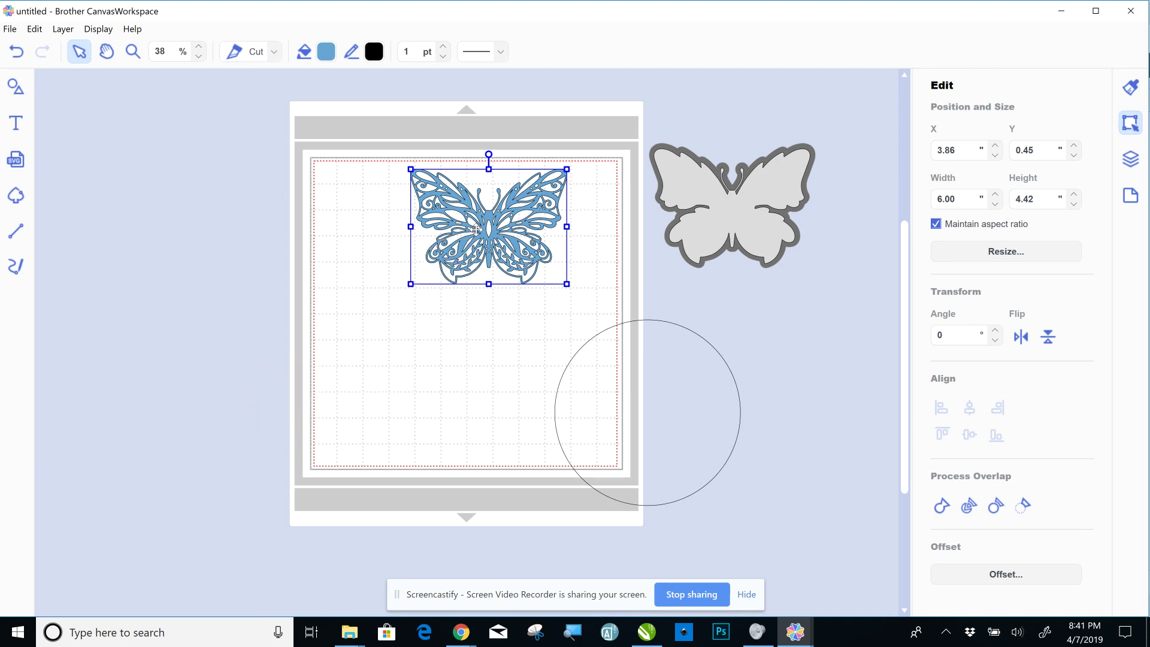
left_click_drag(531, 221, 776, 200)
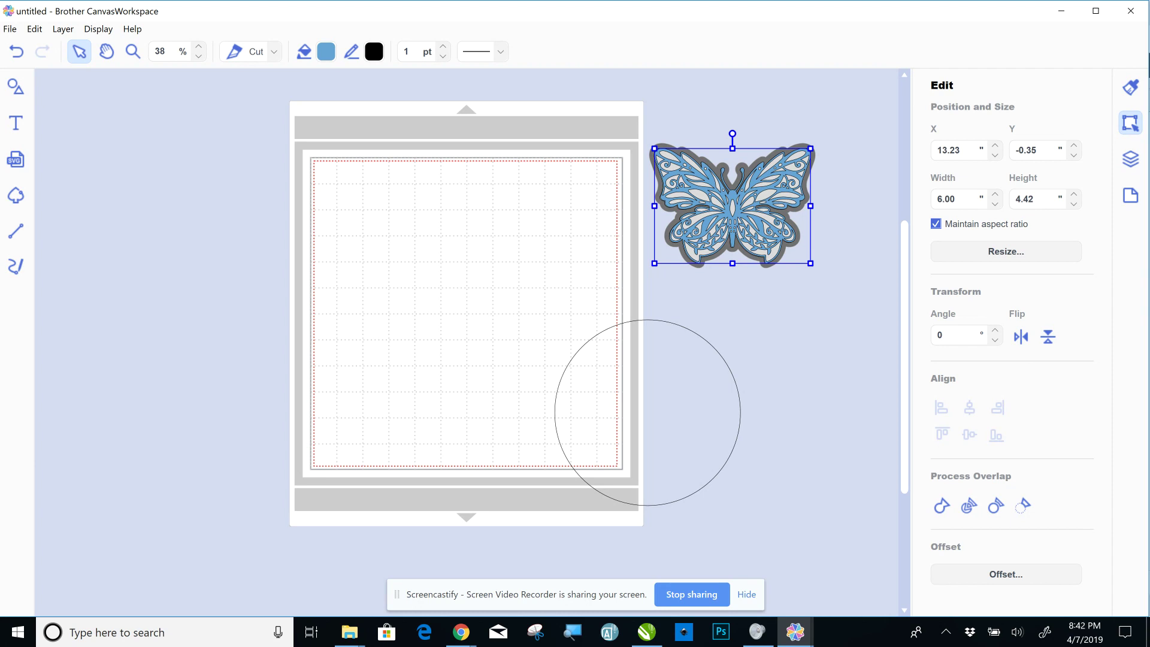
- Stack the blue butterfly precisely on the light gray one on the mat, and move the pair onto the dark gray backing
left_click_drag(695, 210, 362, 355)
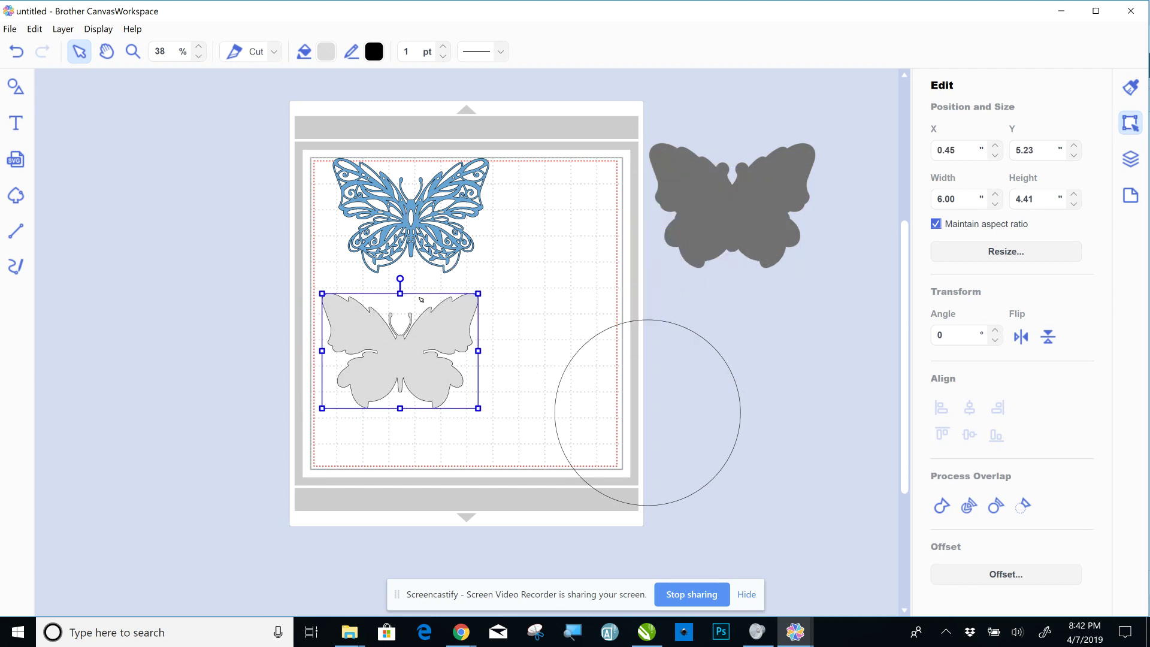
left_click_drag(406, 210, 397, 372)
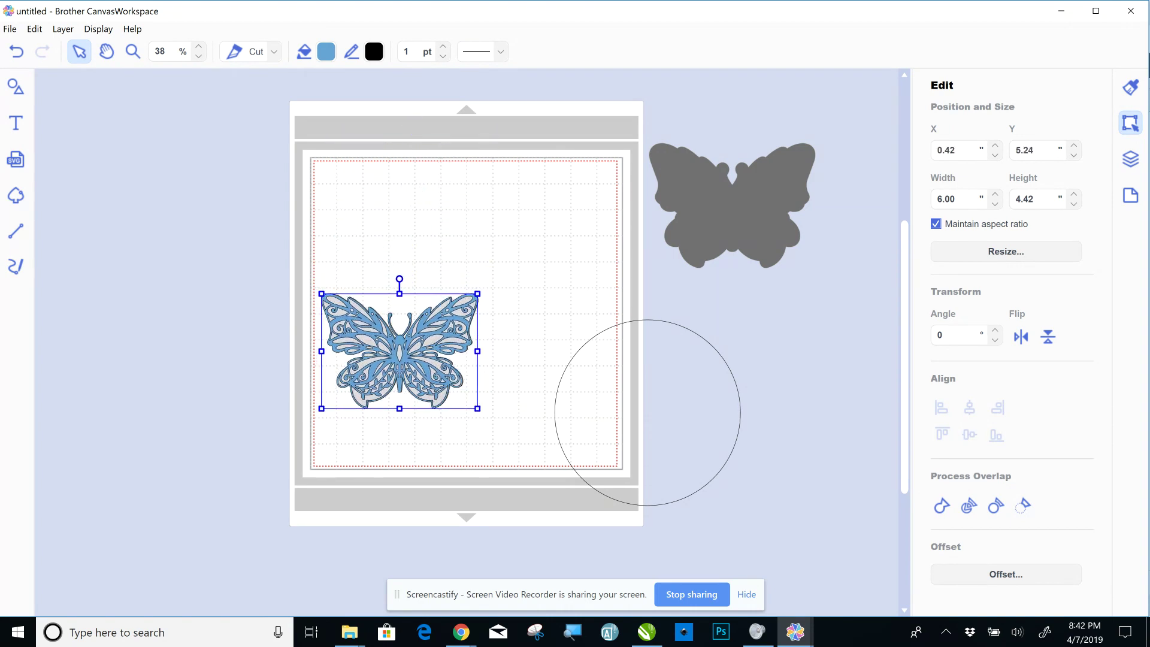
left_click(400, 220)
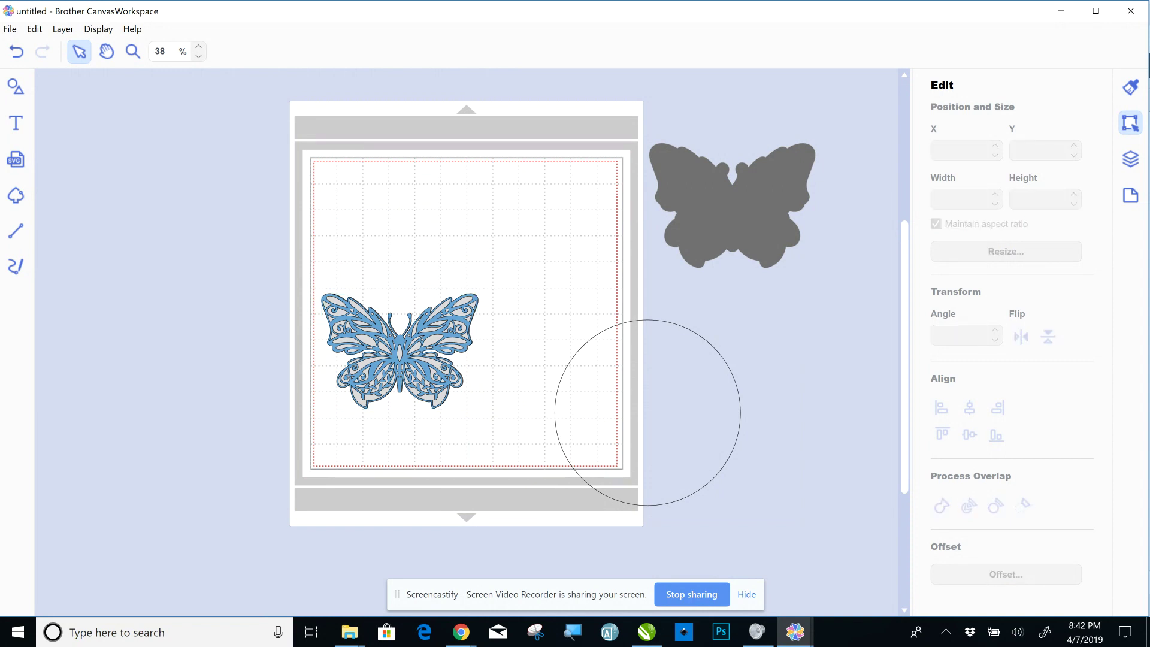
left_click_drag(383, 251, 405, 458)
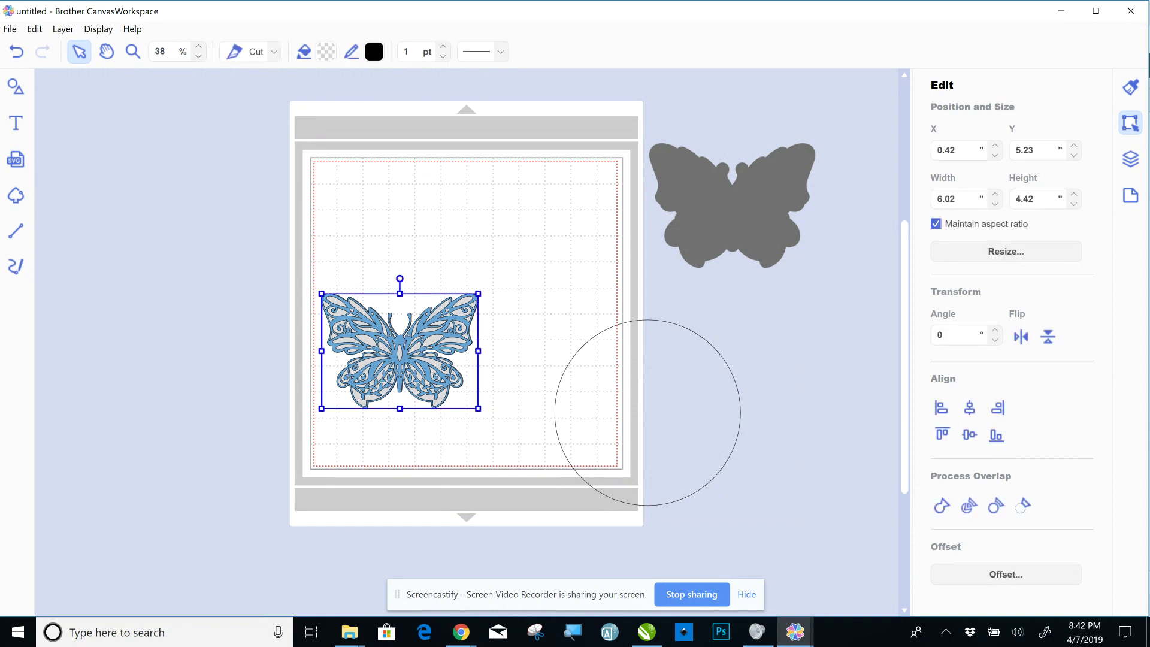
left_click_drag(399, 360, 734, 213)
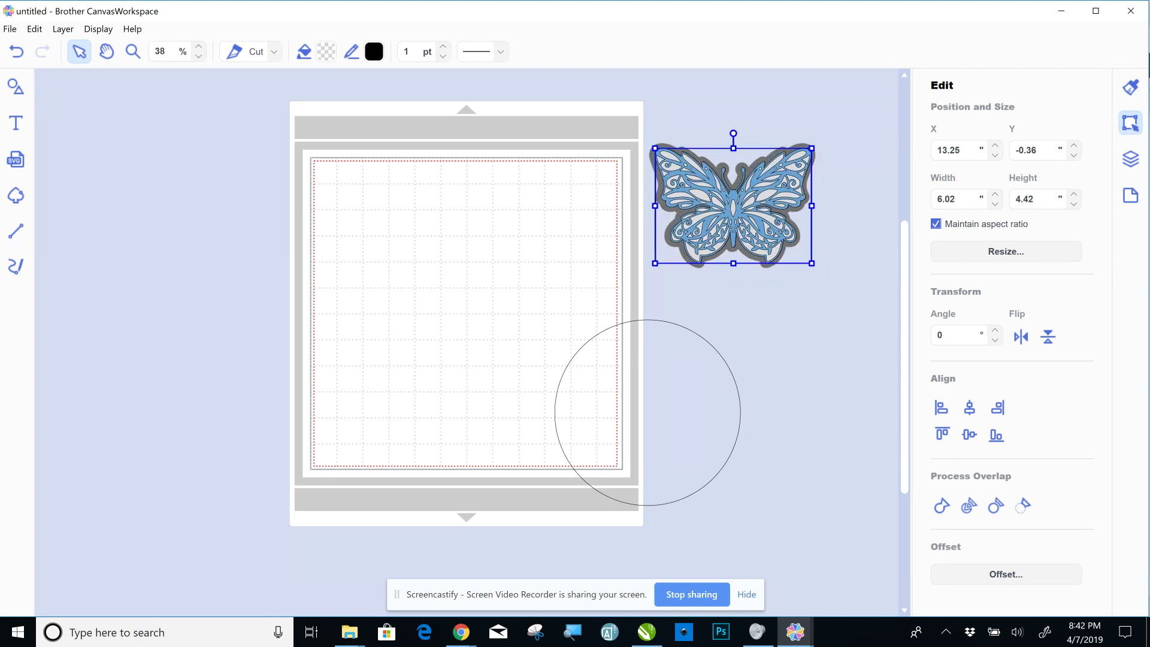
- Select all three stacked butterfly layers and move them together inside the circle at the mat's lower-right corner
key("Escape")
key("ctrl+a")
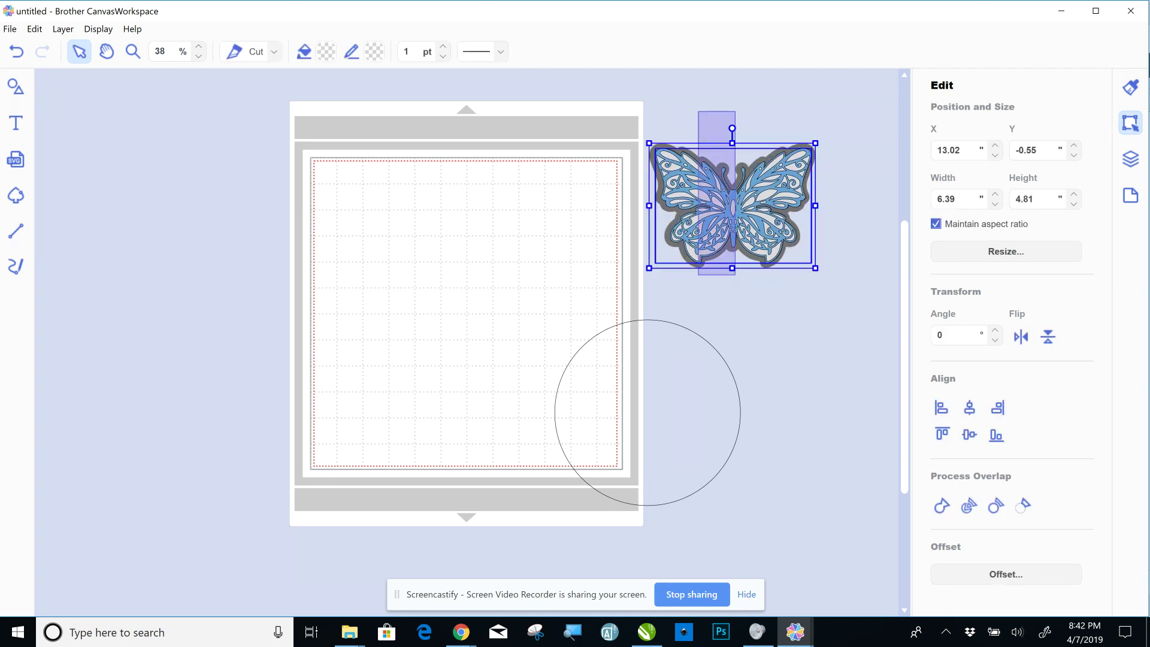
left_click(546, 103)
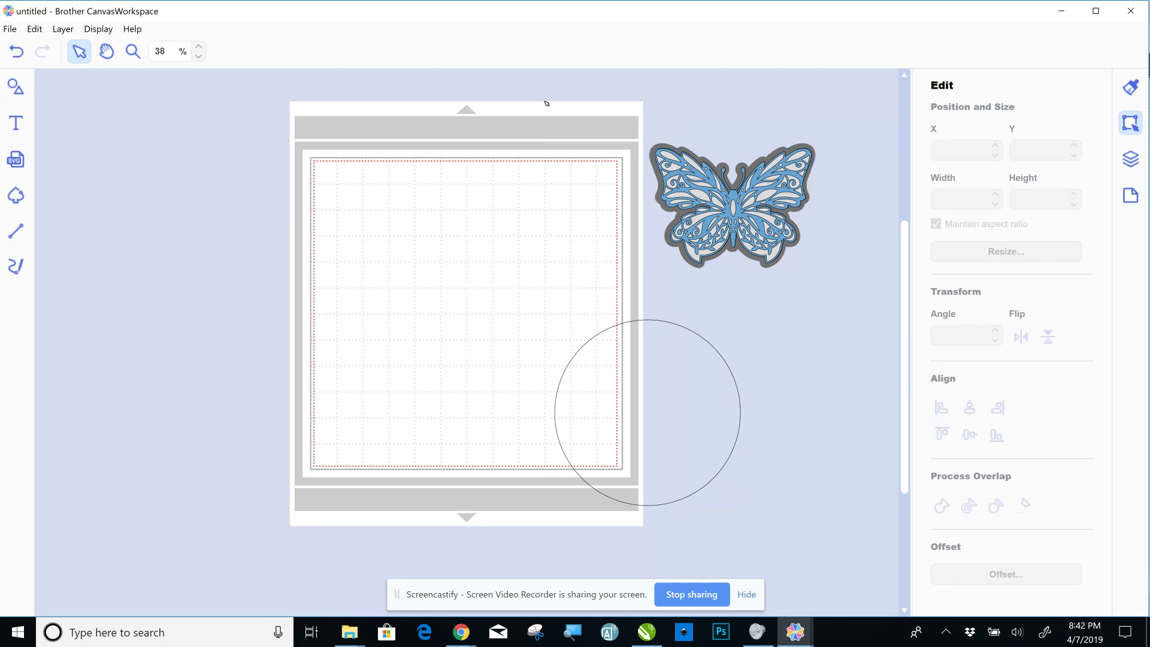
left_click(757, 216)
left_click_drag(756, 215, 672, 442)
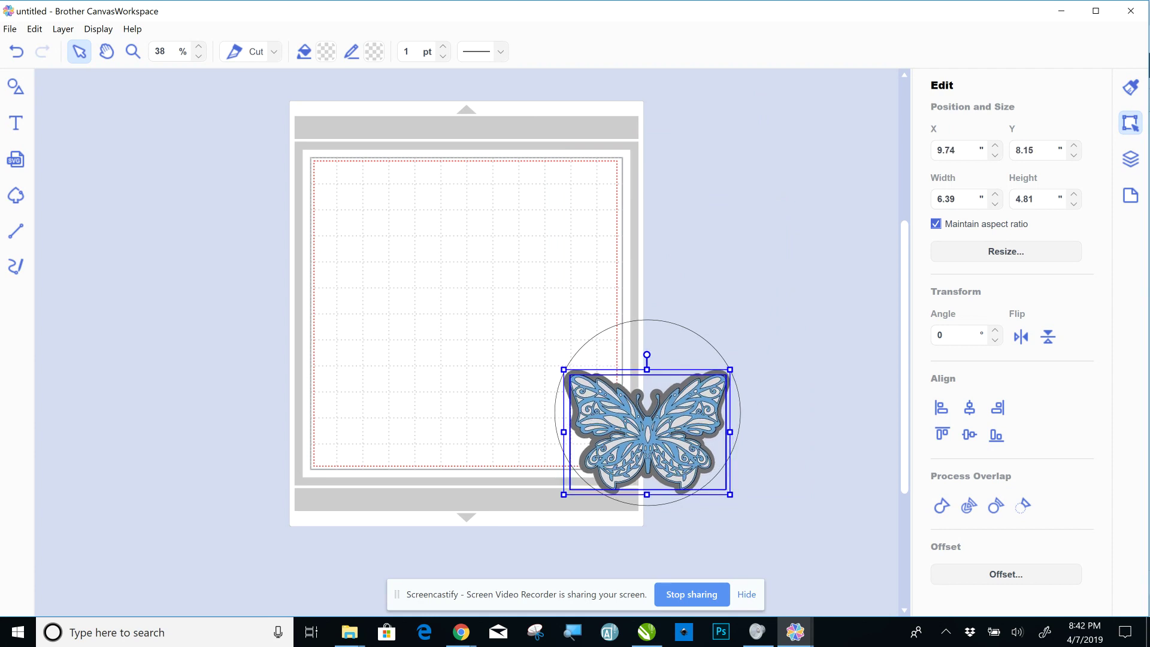
- Select the circle together with the butterfly layers and move the whole design onto the upper part of the mat
left_click(463, 220)
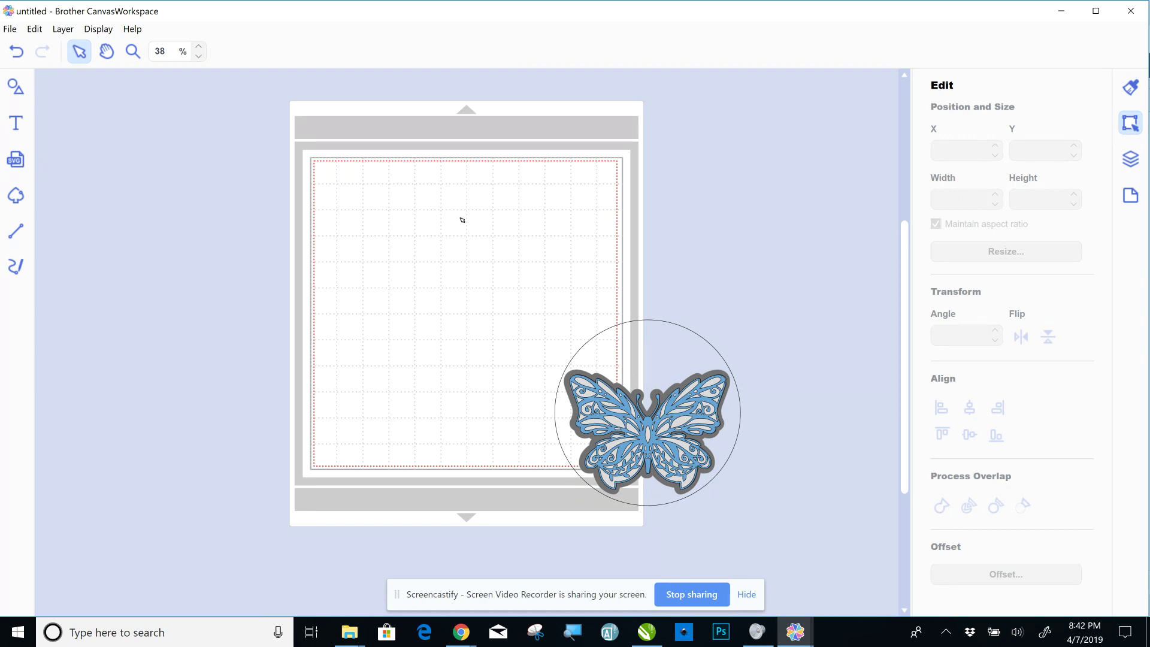
left_click_drag(501, 312, 796, 553)
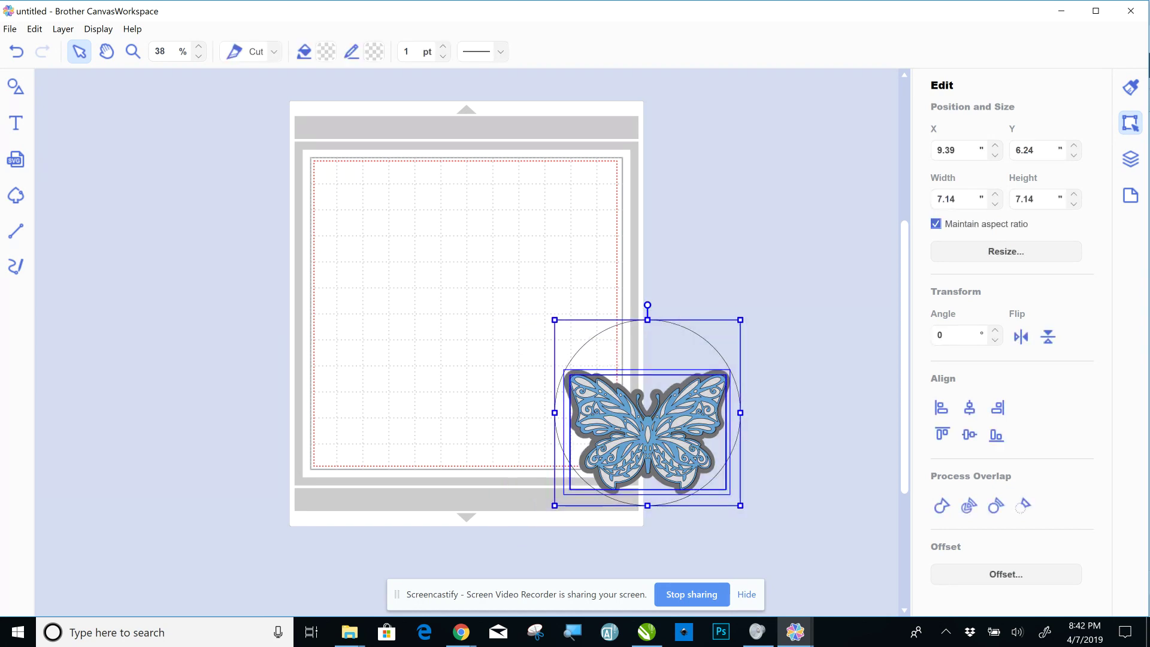
left_click_drag(677, 438, 472, 286)
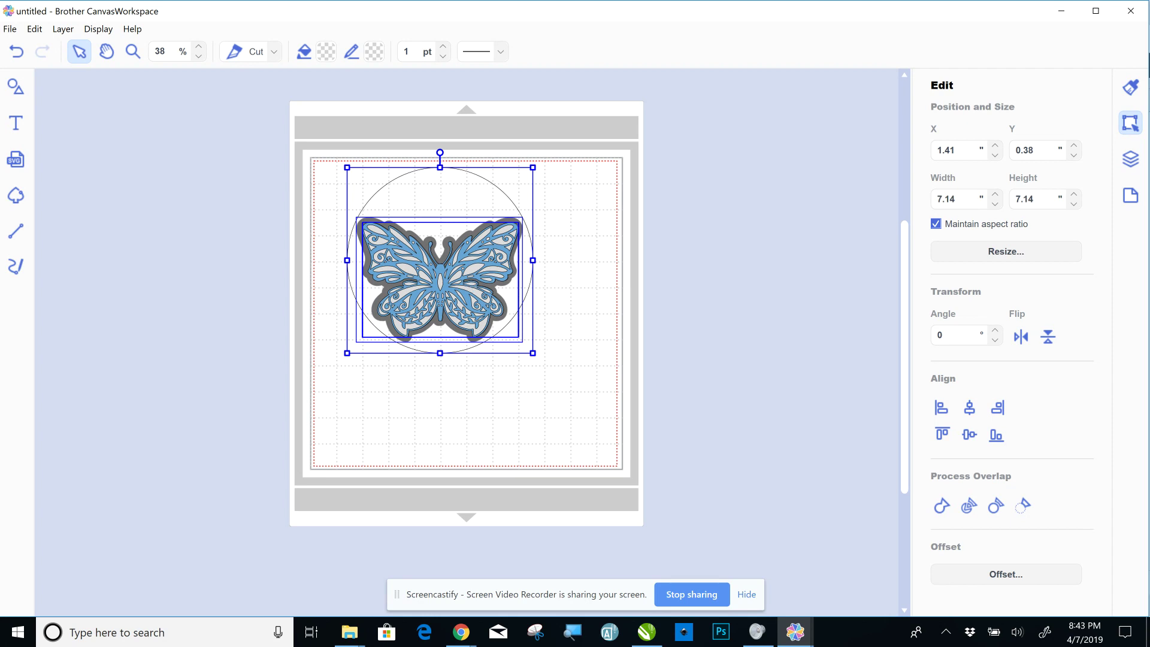
key("Escape")
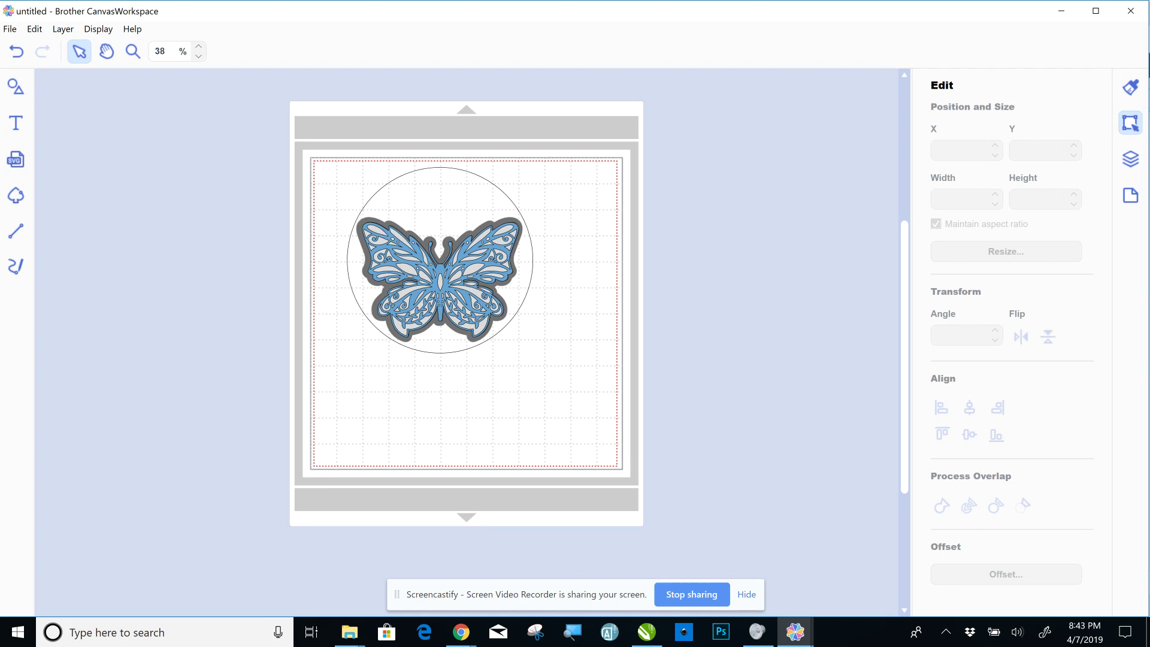
- Resize the complete design, circle and butterfly layers together, to a width of 5 inches with its proportions maintained
left_click_drag(322, 175, 597, 392)
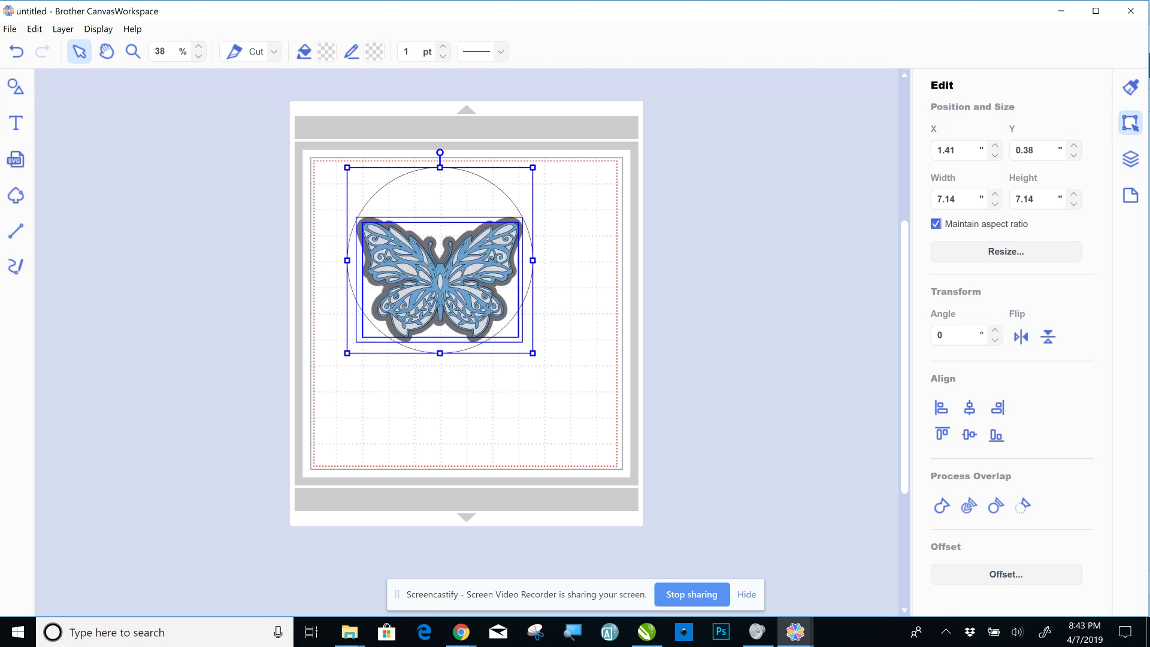
left_click(956, 199)
key("BackSpace")
key("BackSpace")
key("BackSpace")
key("BackSpace")
type("5")
key("Return")
key("Escape")
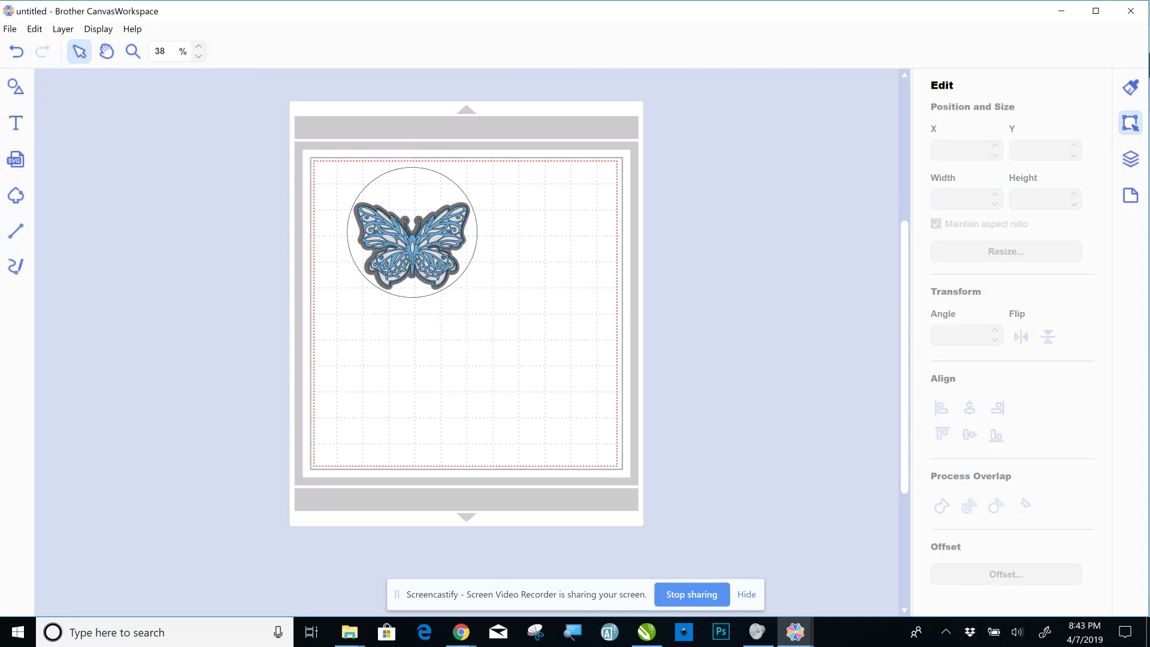
- Delete the circle around the butterfly and select the blue detailed layer of the stack
left_click(439, 175)
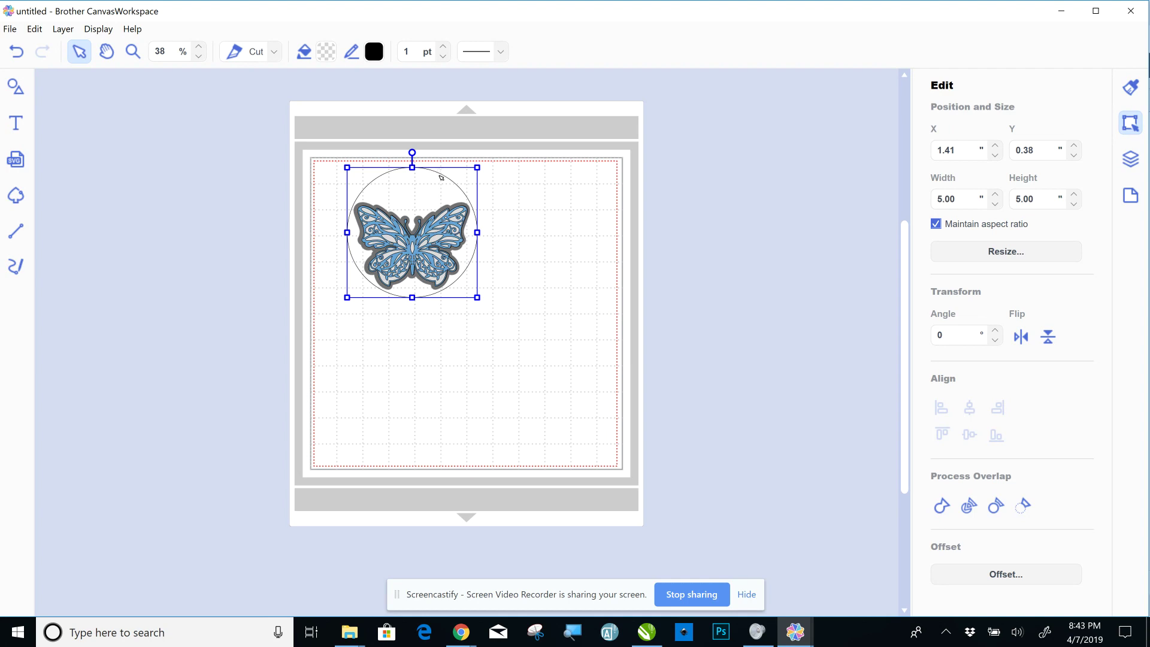
key("Delete")
left_click_drag(322, 180, 525, 340)
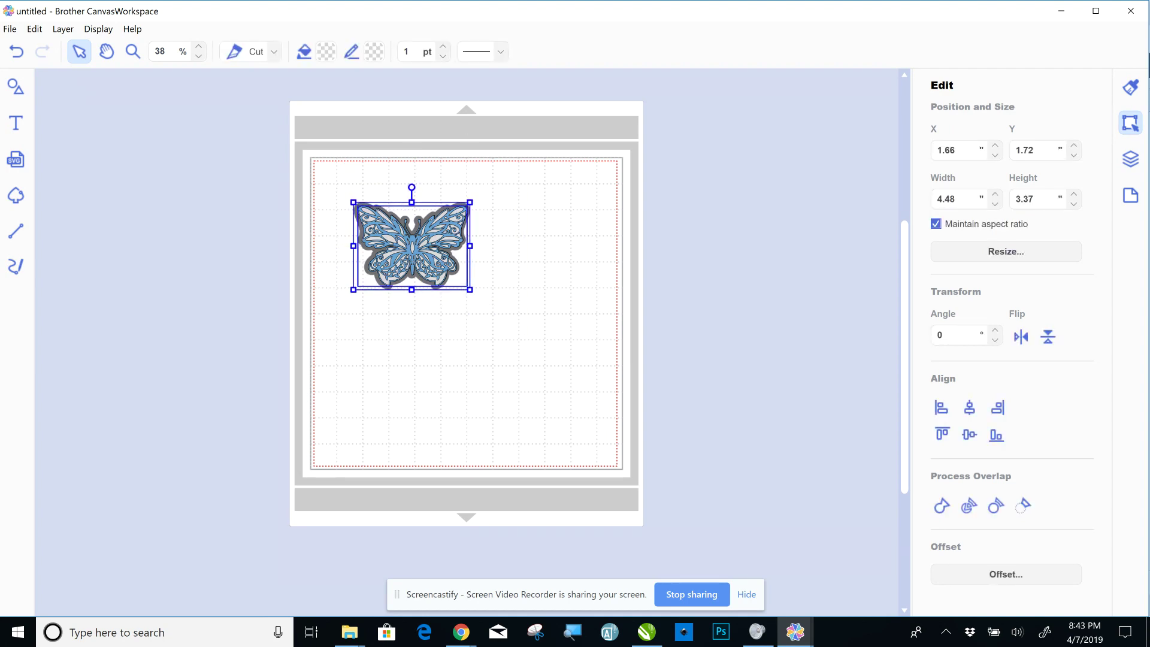
left_click(408, 249)
mouse_move(400, 249)
left_mouse_down()
mouse_move(539, 245)
mouse_move(413, 249)
left_mouse_up()
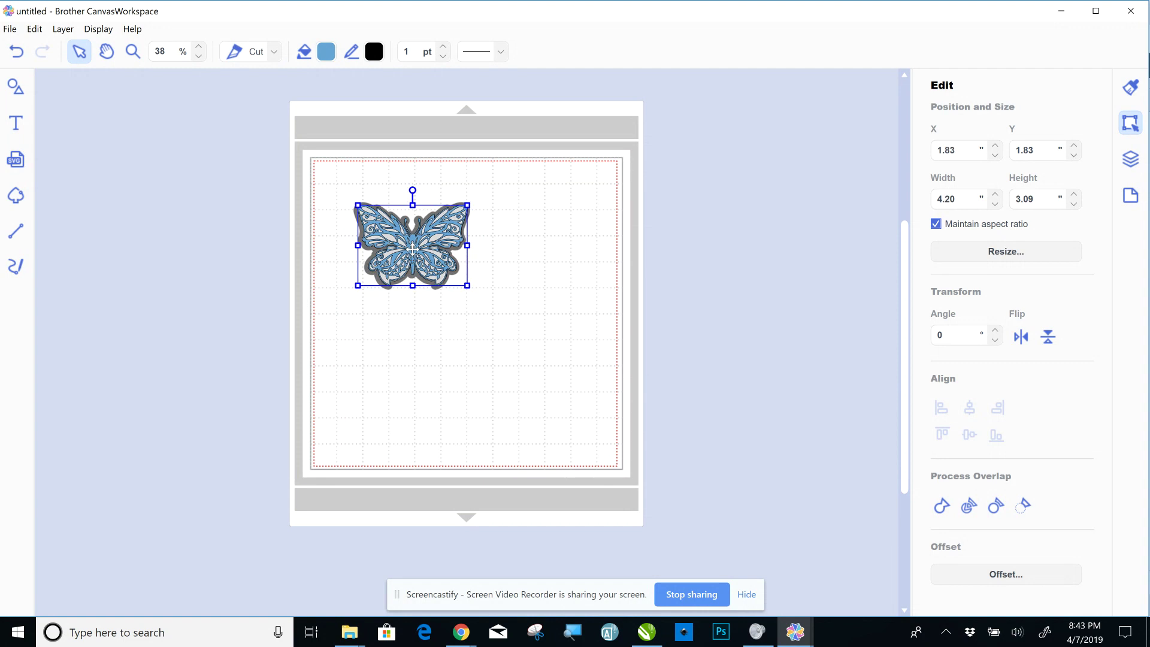